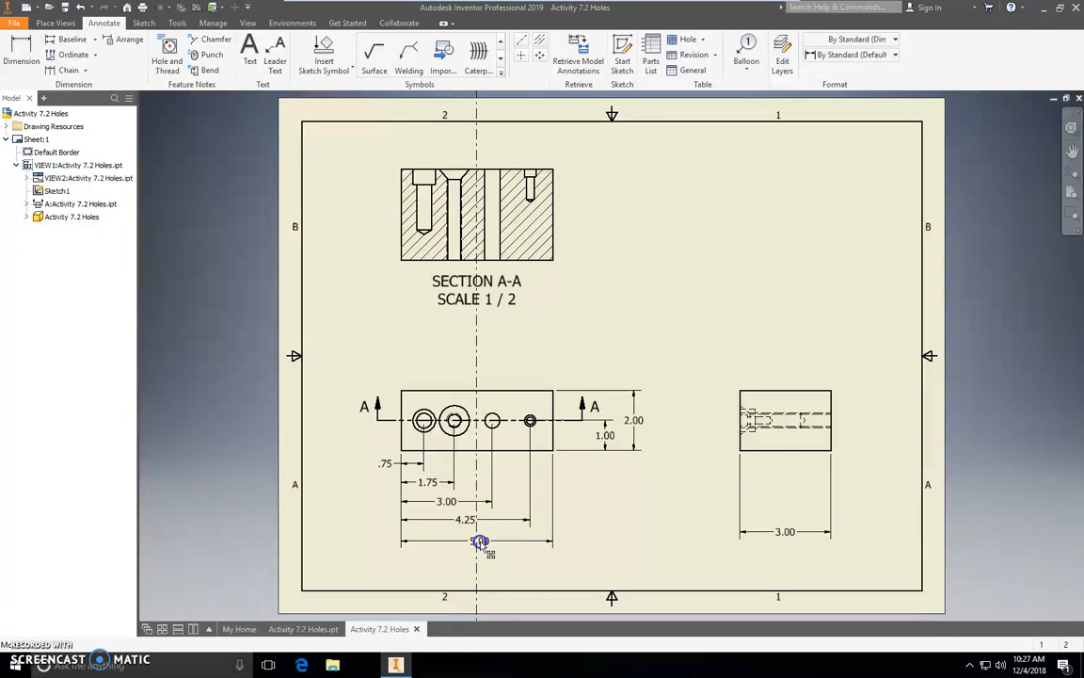
Place a diameter dimension on the inner circle of the leftmost hole, with its leader running up above the front view.
click(480, 541)
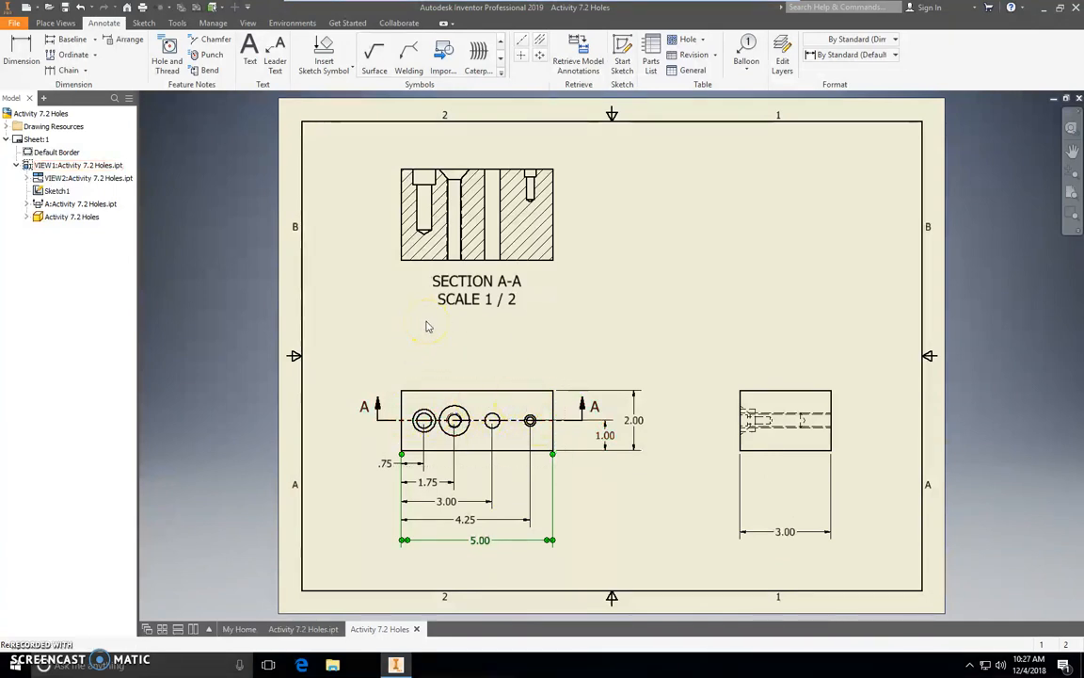
scroll(510, 435, down, 3)
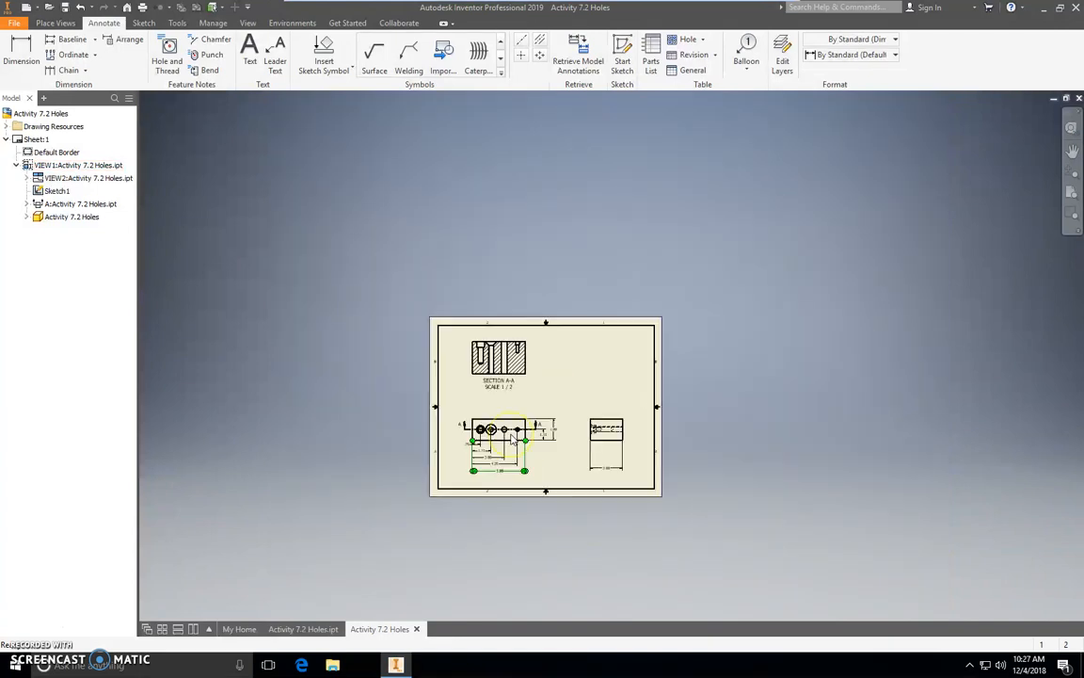
scroll(511, 439, up, 6)
scroll(511, 439, up, 2)
scroll(508, 435, down, 2)
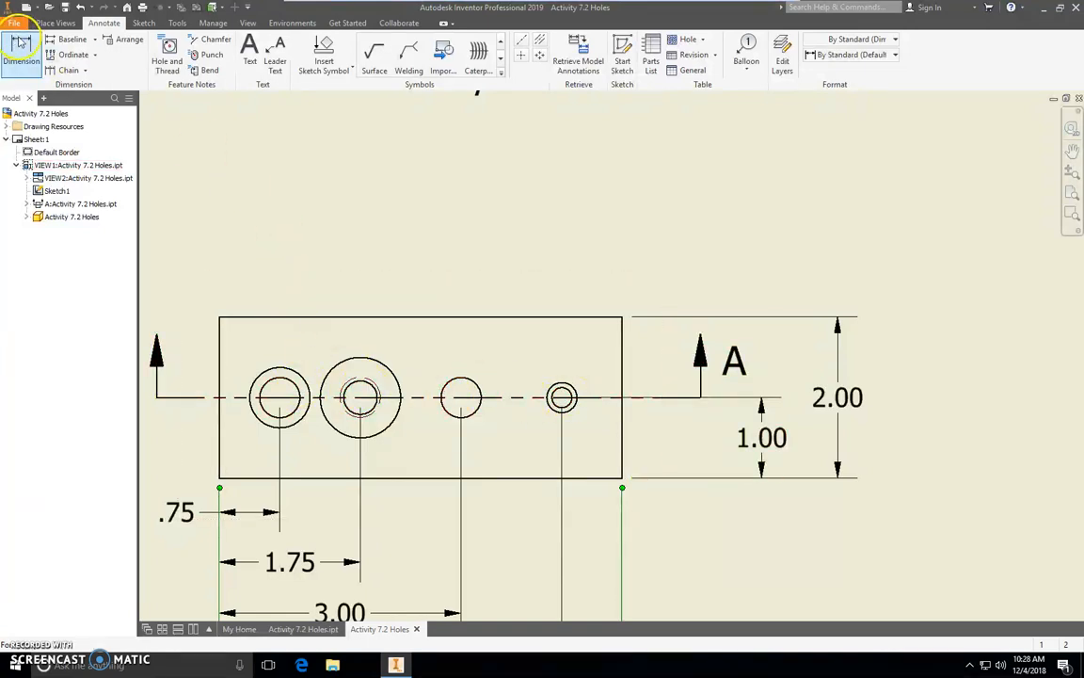
click(17, 36)
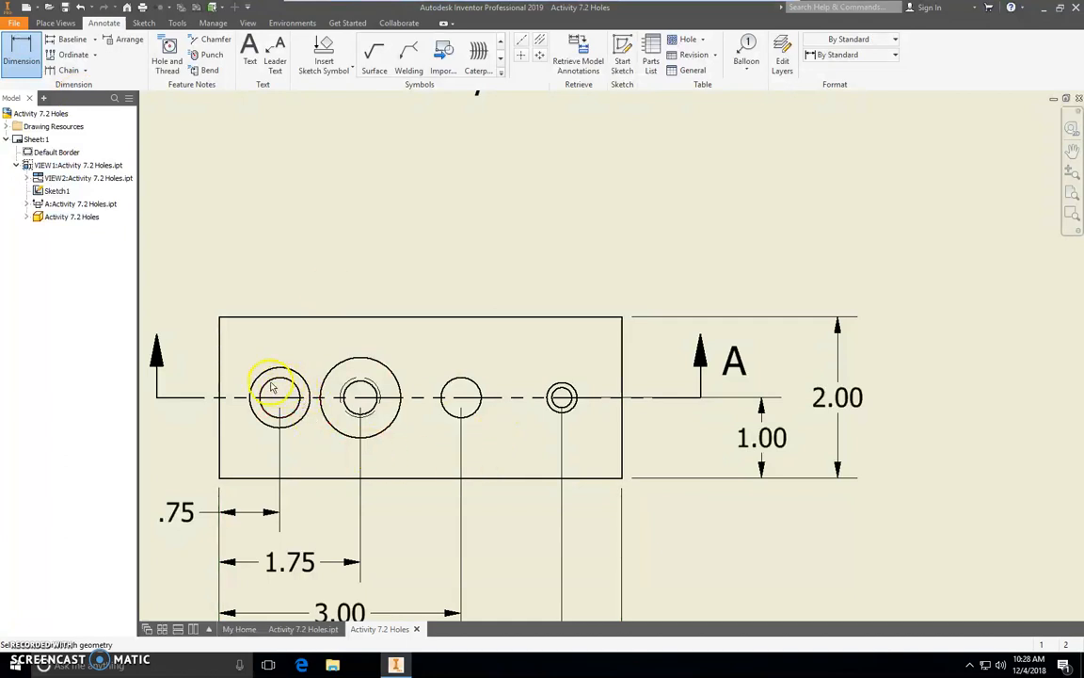
click(269, 380)
click(269, 379)
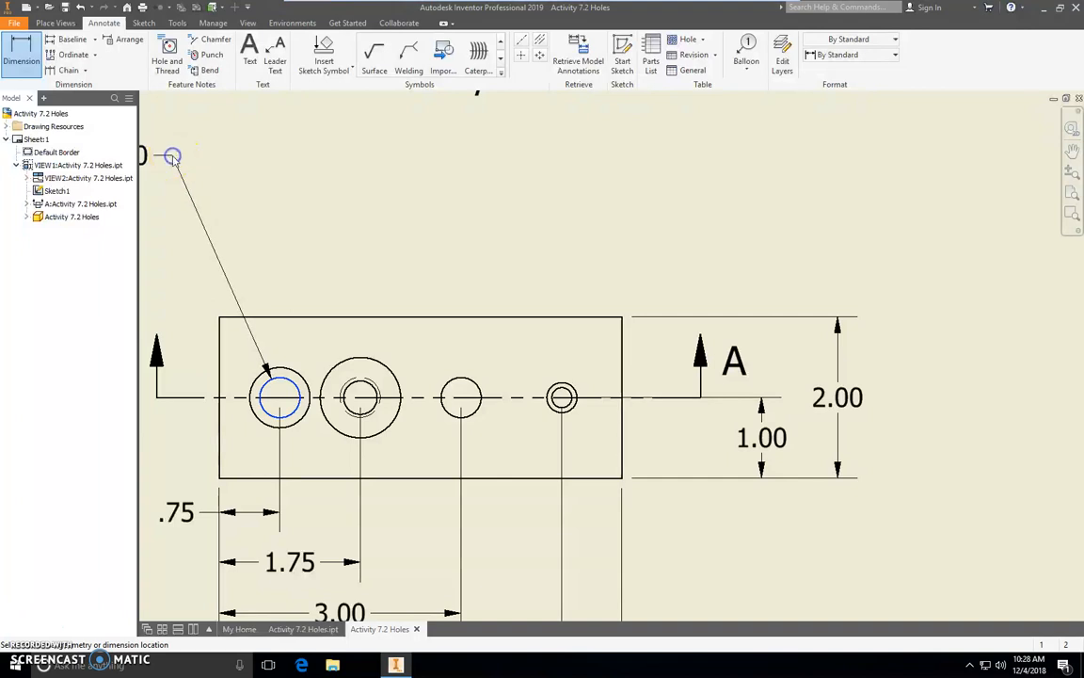
click(176, 156)
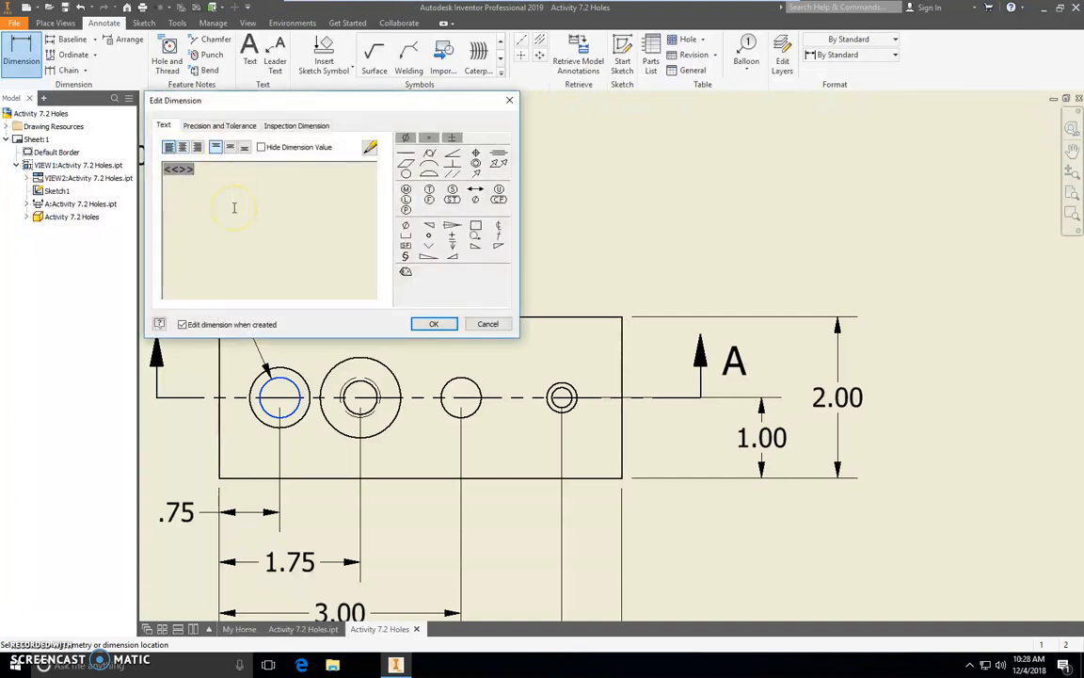
Append a depth symbol and 2.00 after the diameter value in the leftmost hole's dimension text.
click(243, 194)
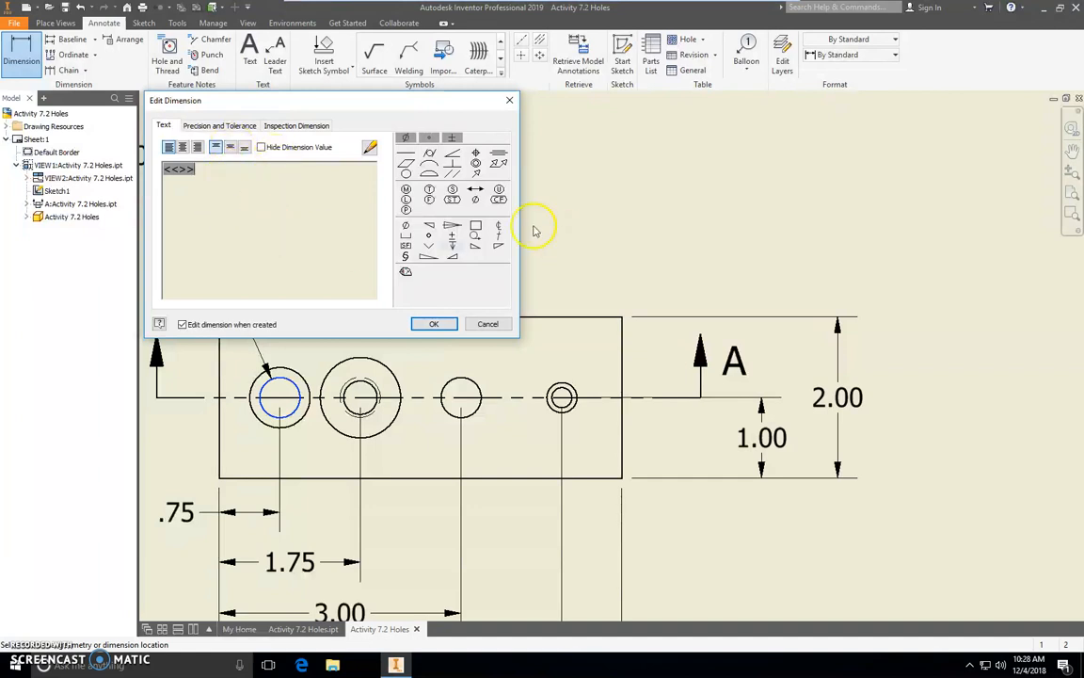
drag(387, 103, 815, 112)
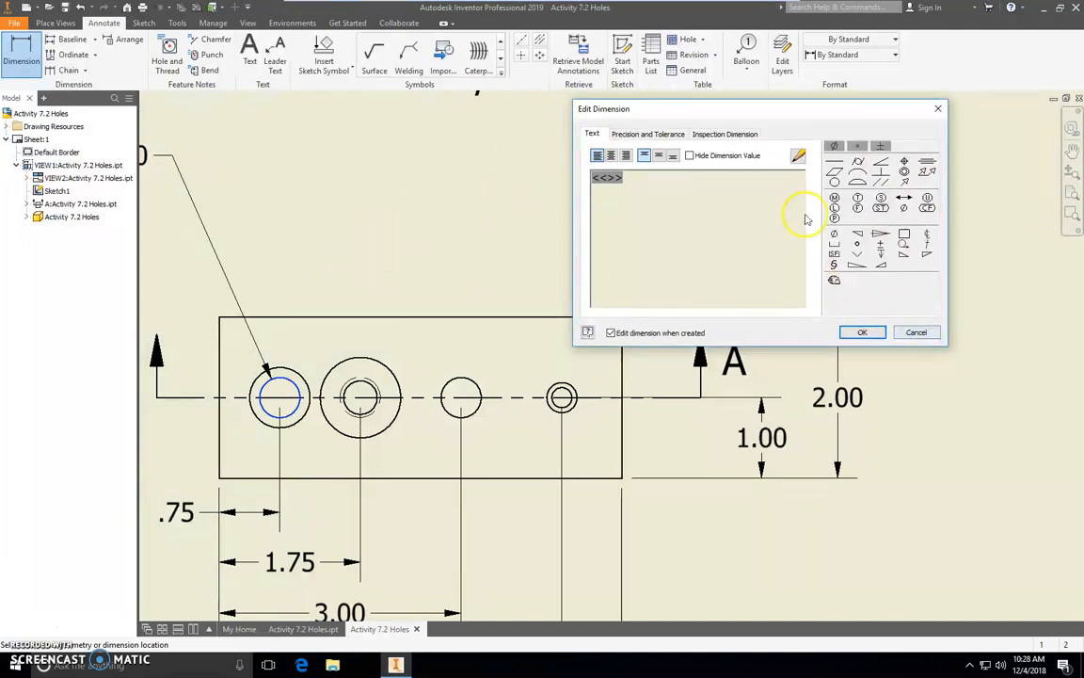
drag(762, 111, 572, 115)
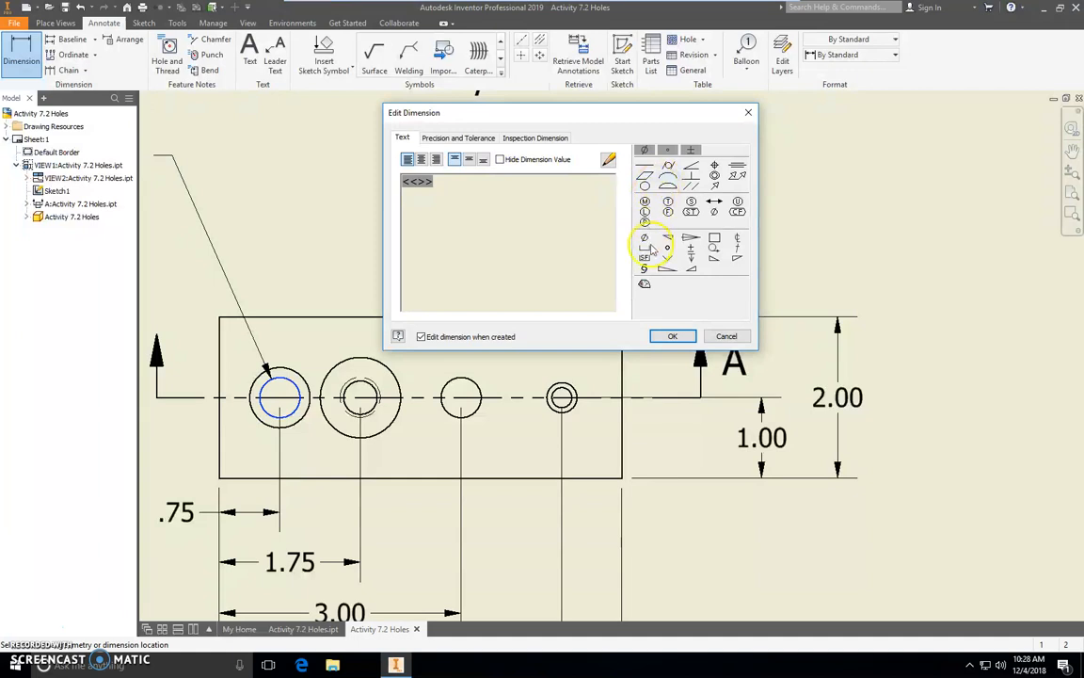
click(690, 260)
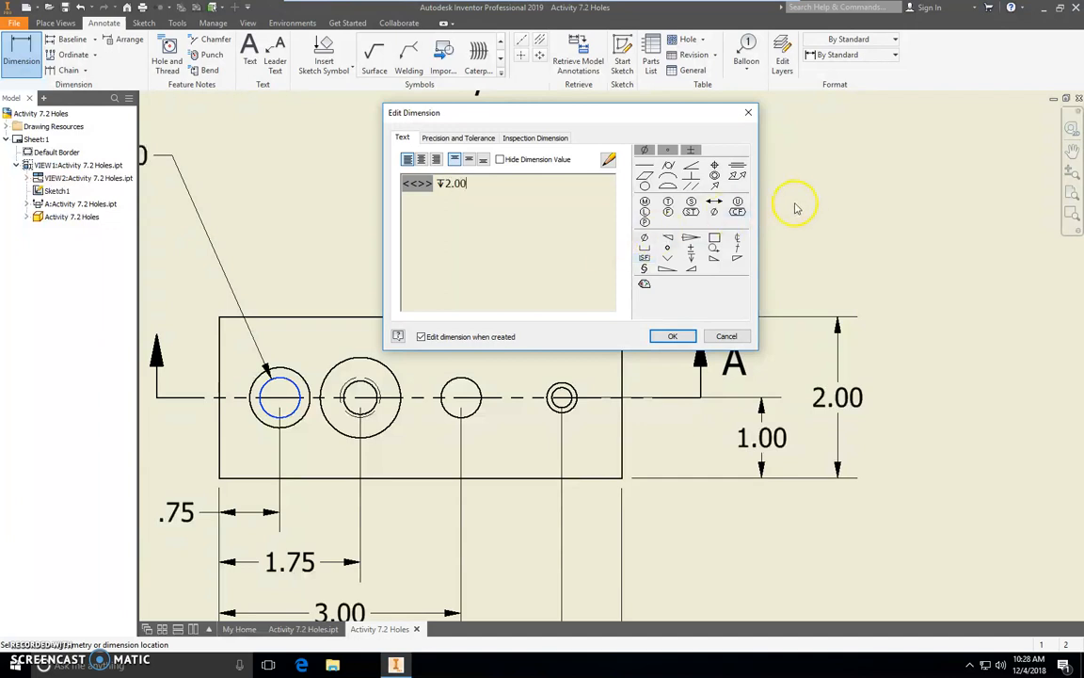
click(445, 186)
double_click(480, 184)
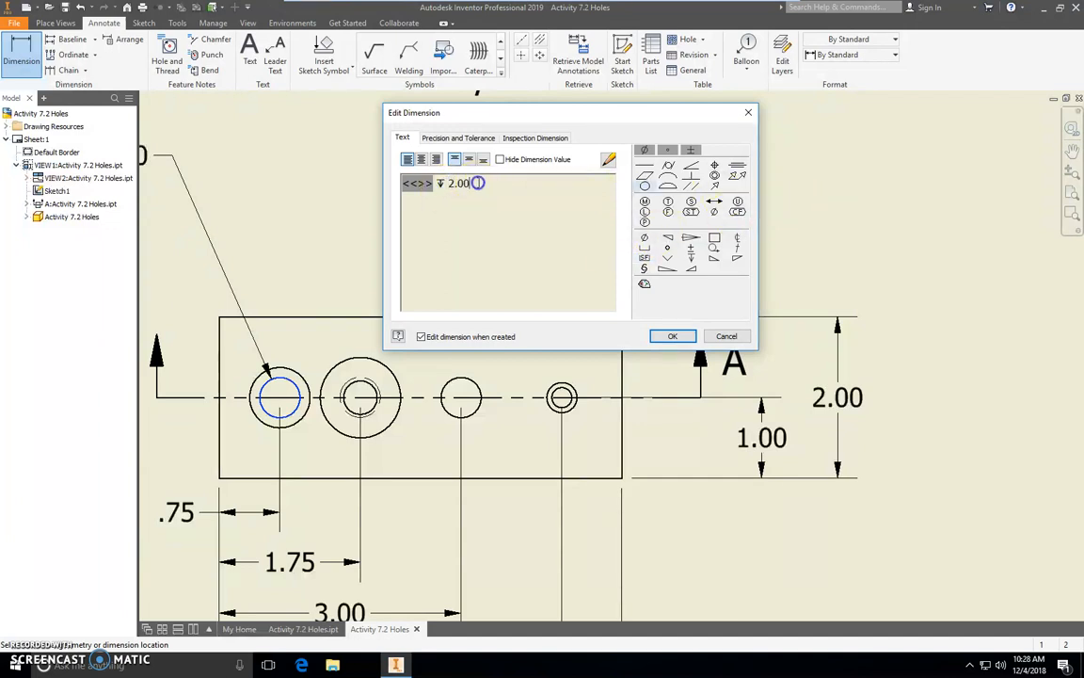
Add a second line to the leftmost hole's note with a counterbore symbol, diameter .75 and depth .50, and accept it.
key(Return)
click(645, 247)
click(645, 237)
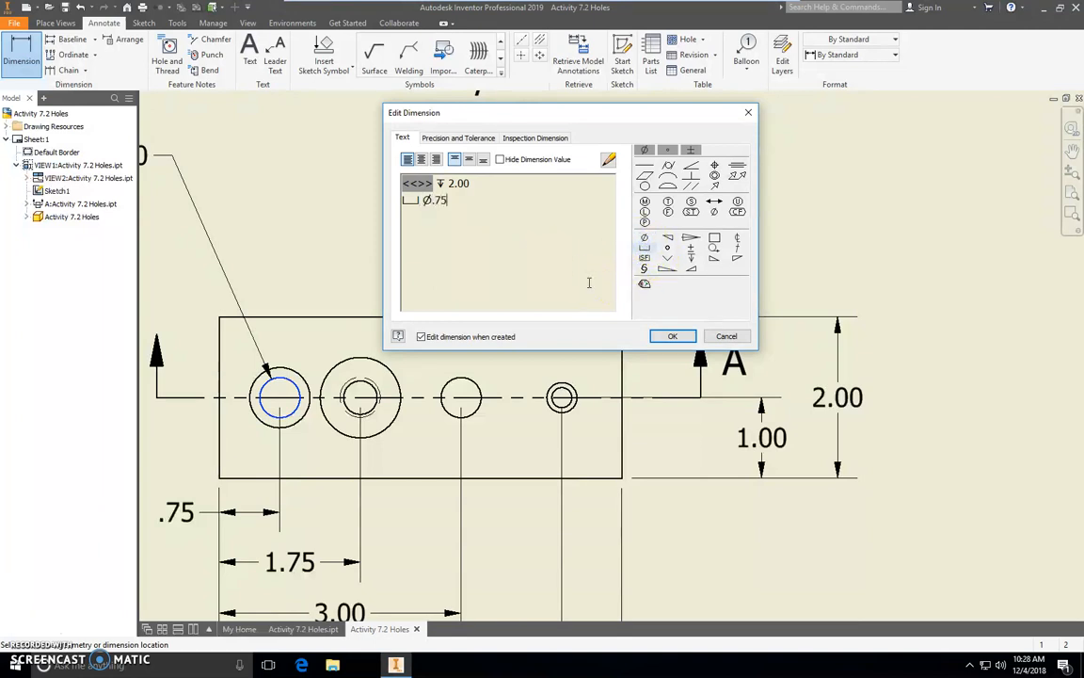
click(691, 257)
text(.5)
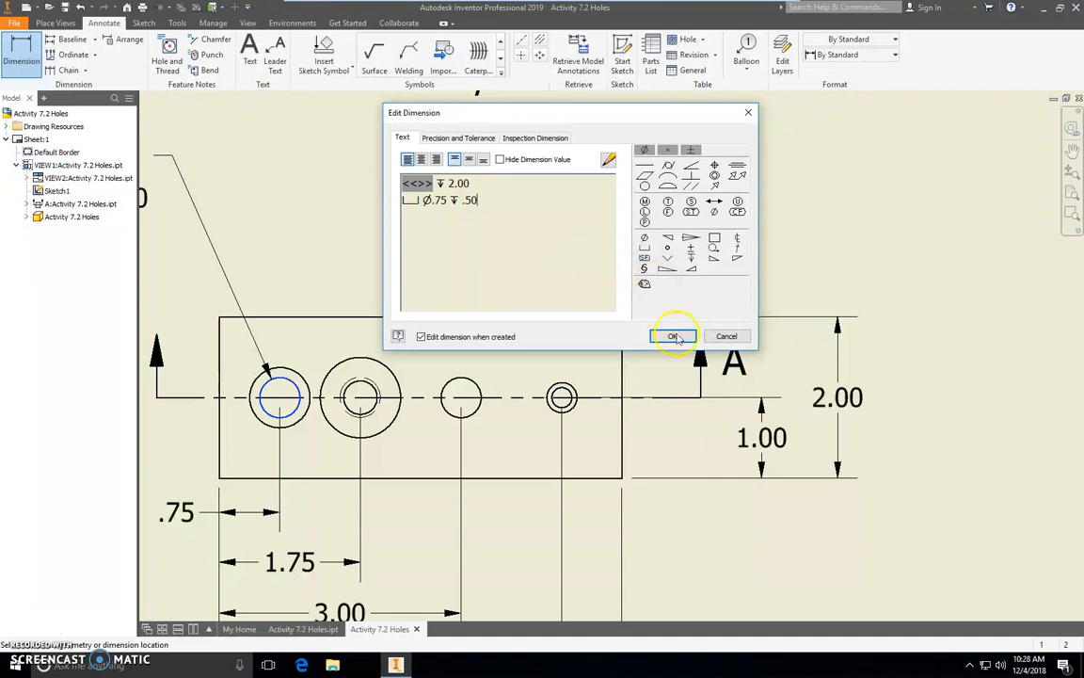
click(682, 339)
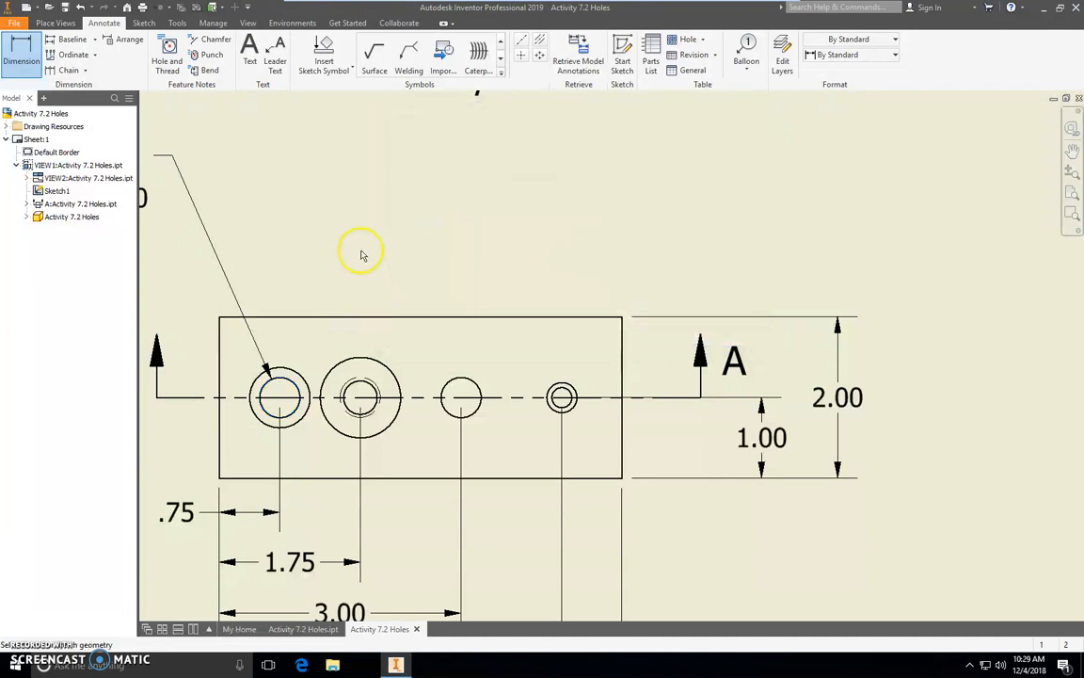
scroll(360, 255, down, 5)
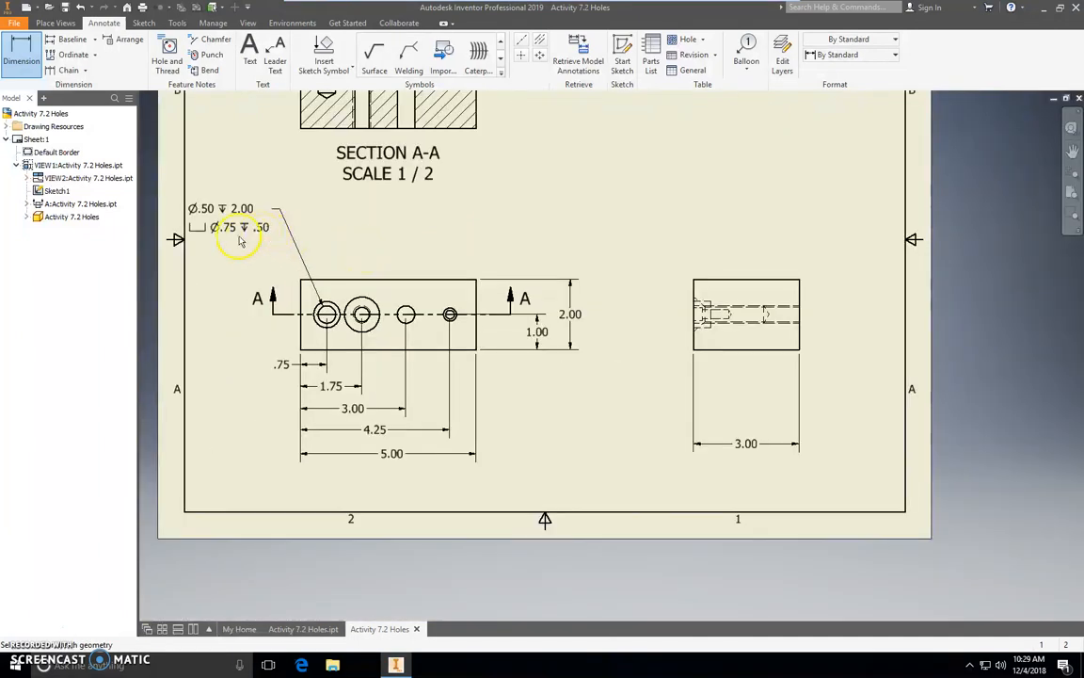
click(286, 215)
click(28, 52)
click(373, 320)
click(362, 306)
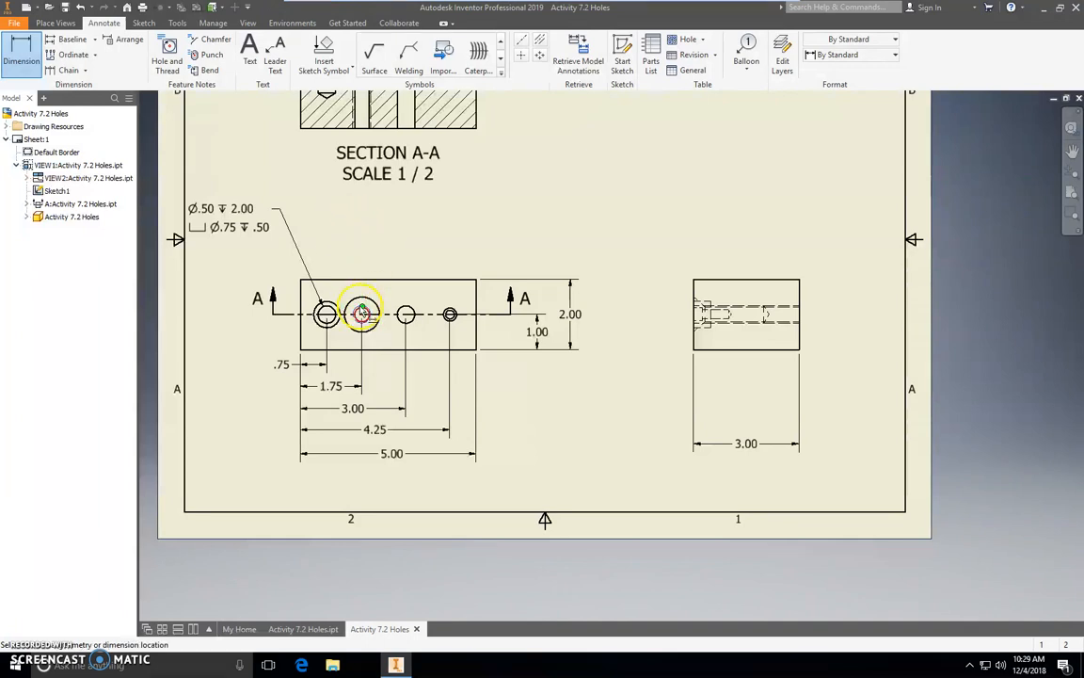
click(362, 312)
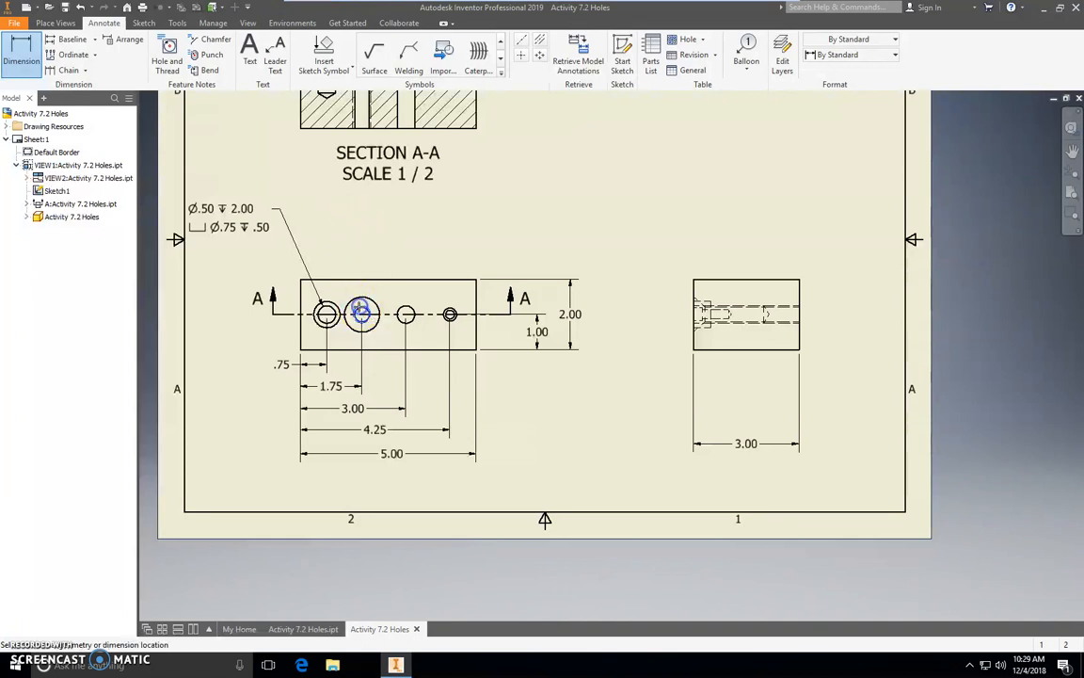
right_click(370, 242)
click(302, 242)
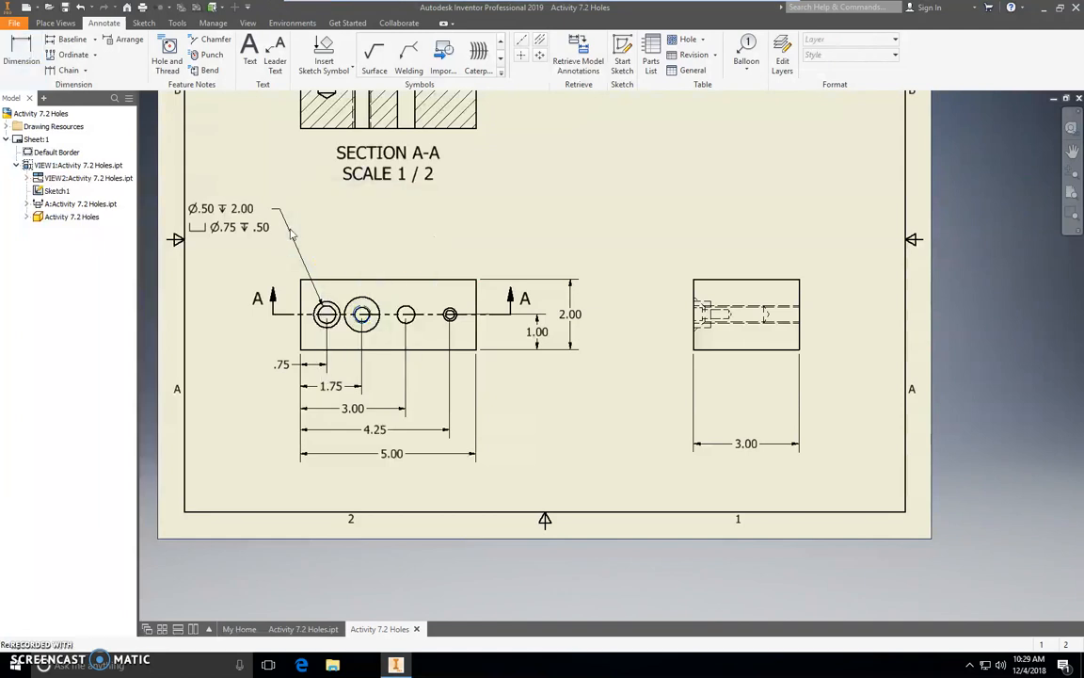
click(26, 47)
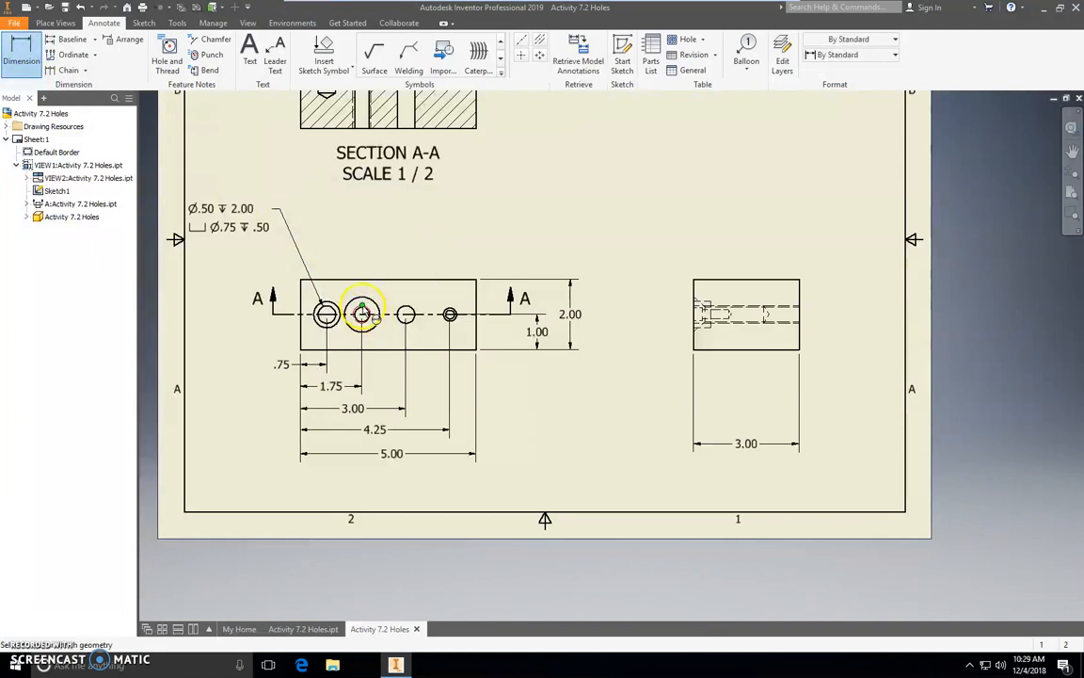
click(363, 312)
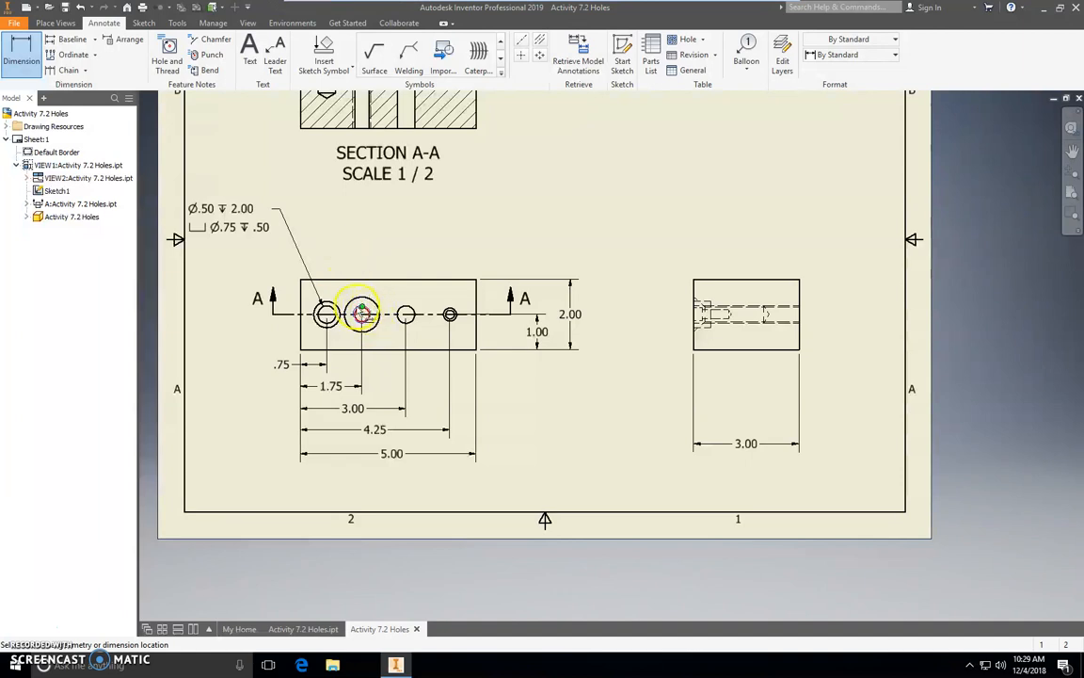
right_click(357, 247)
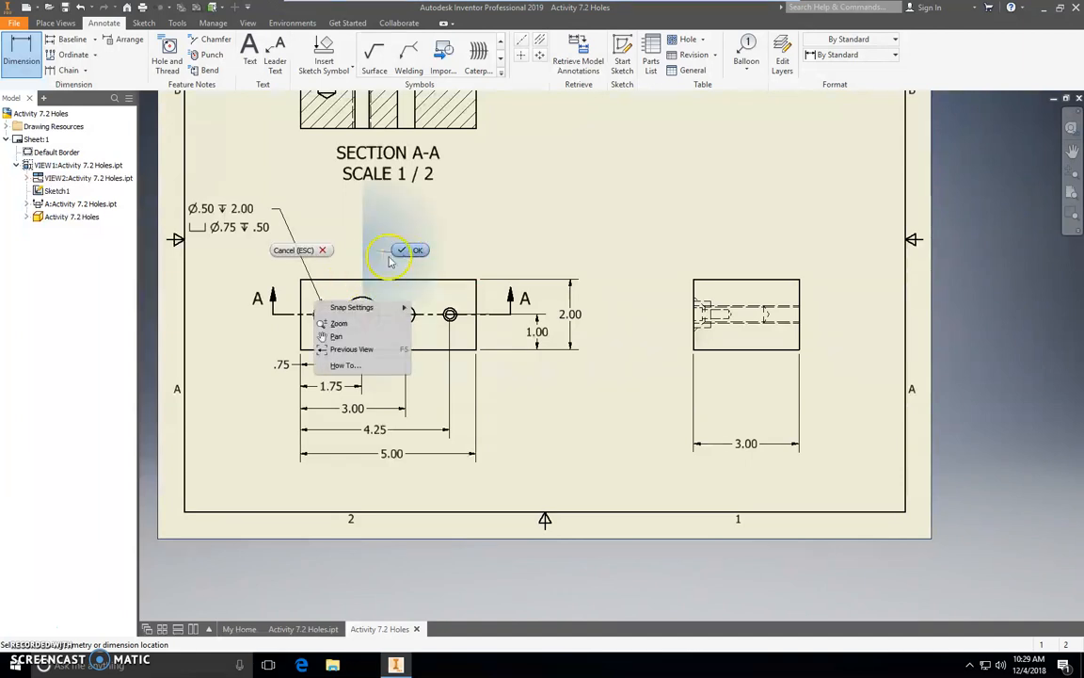
click(296, 250)
key(d)
click(362, 313)
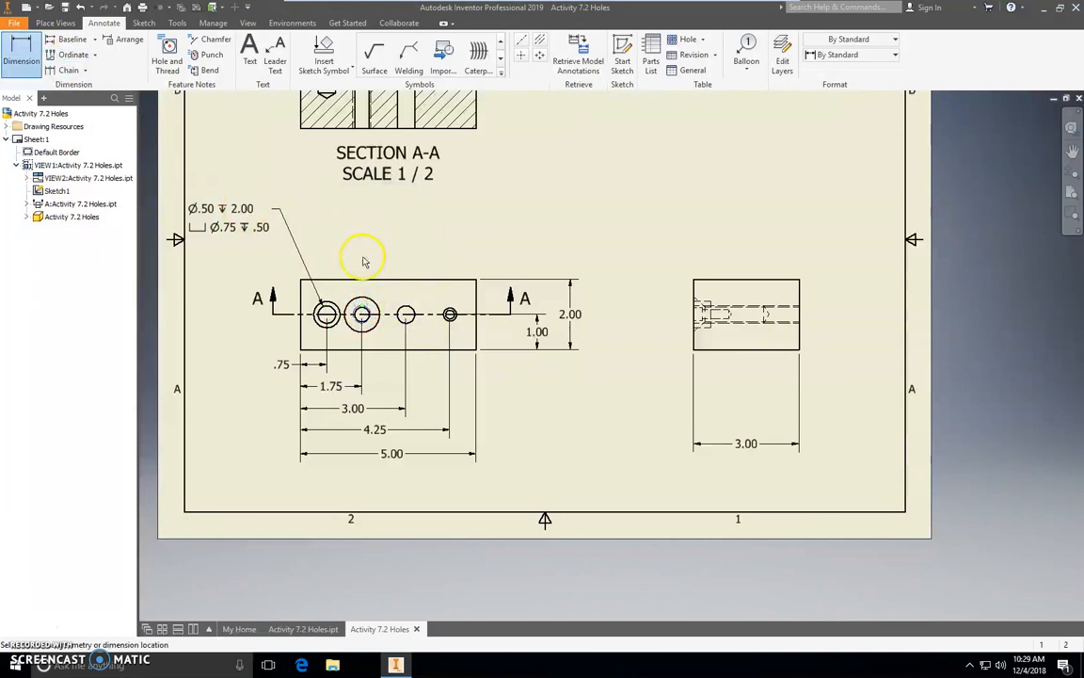
right_click(349, 226)
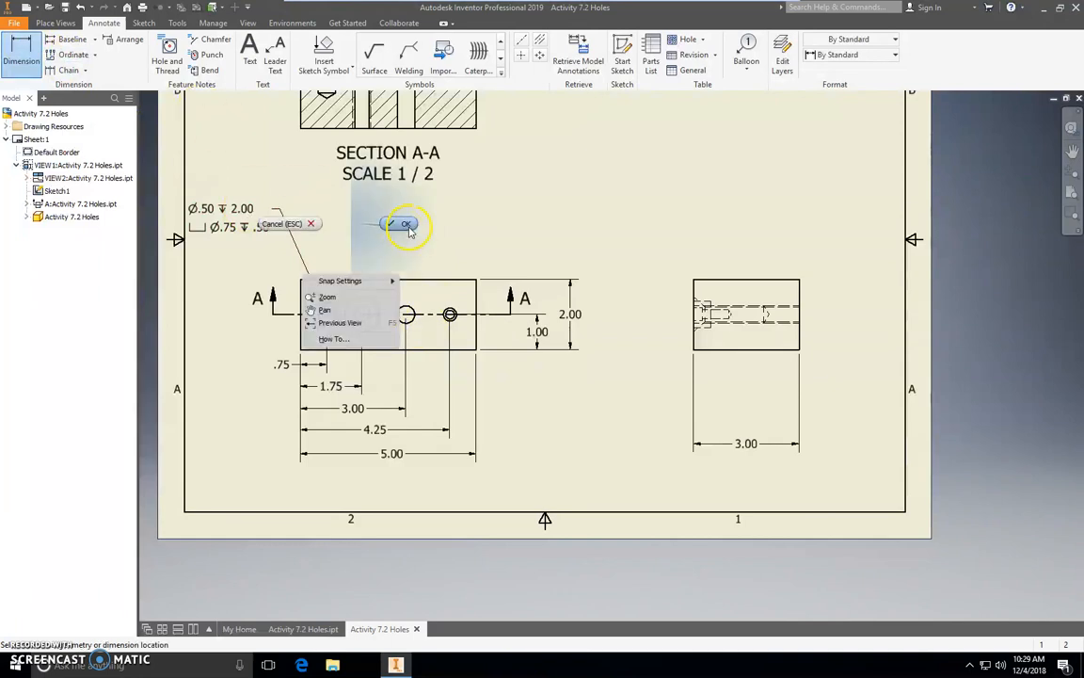
click(283, 224)
Place a diameter dimension on the broken thread circle of the second hole, with its leader above the view.
scroll(369, 290, up, 4)
key(d)
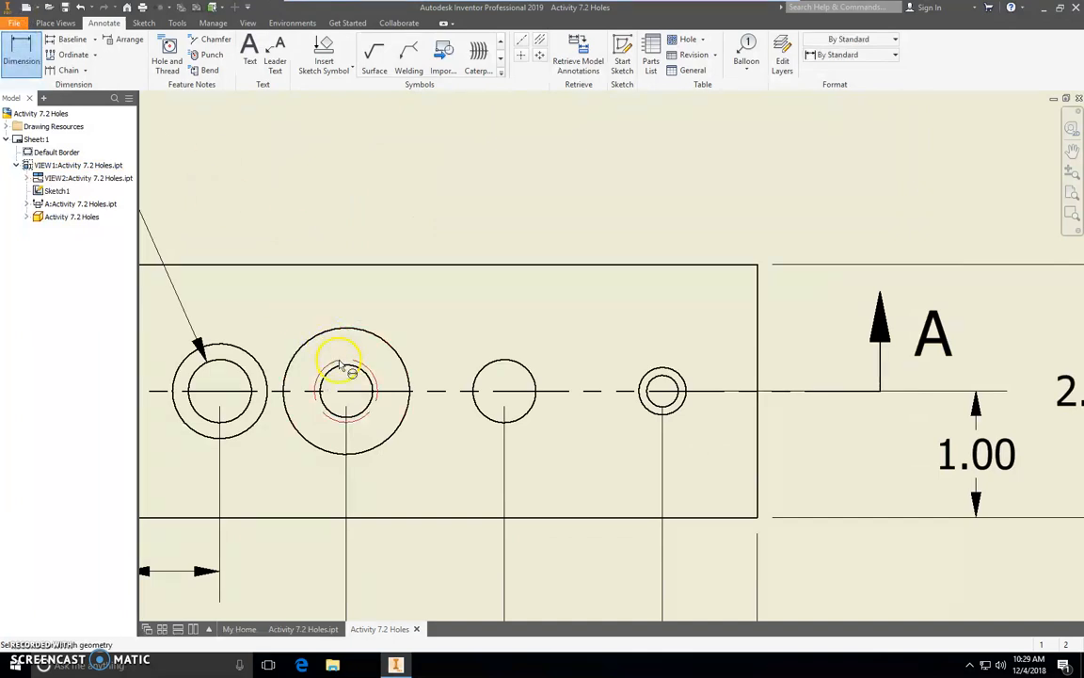
click(340, 366)
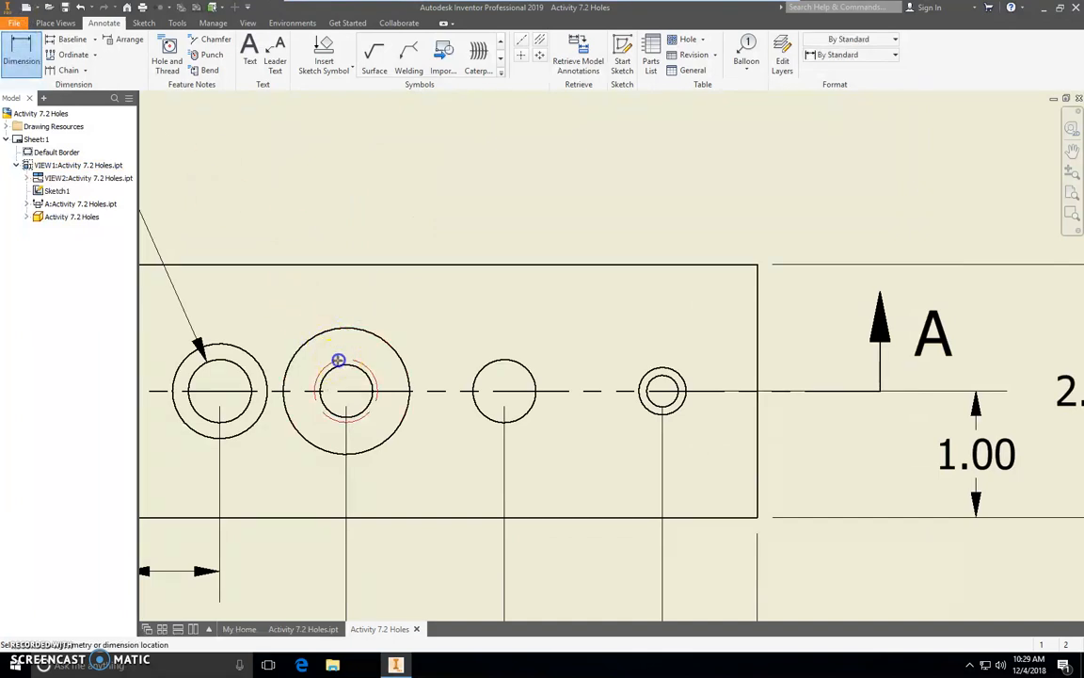
click(291, 100)
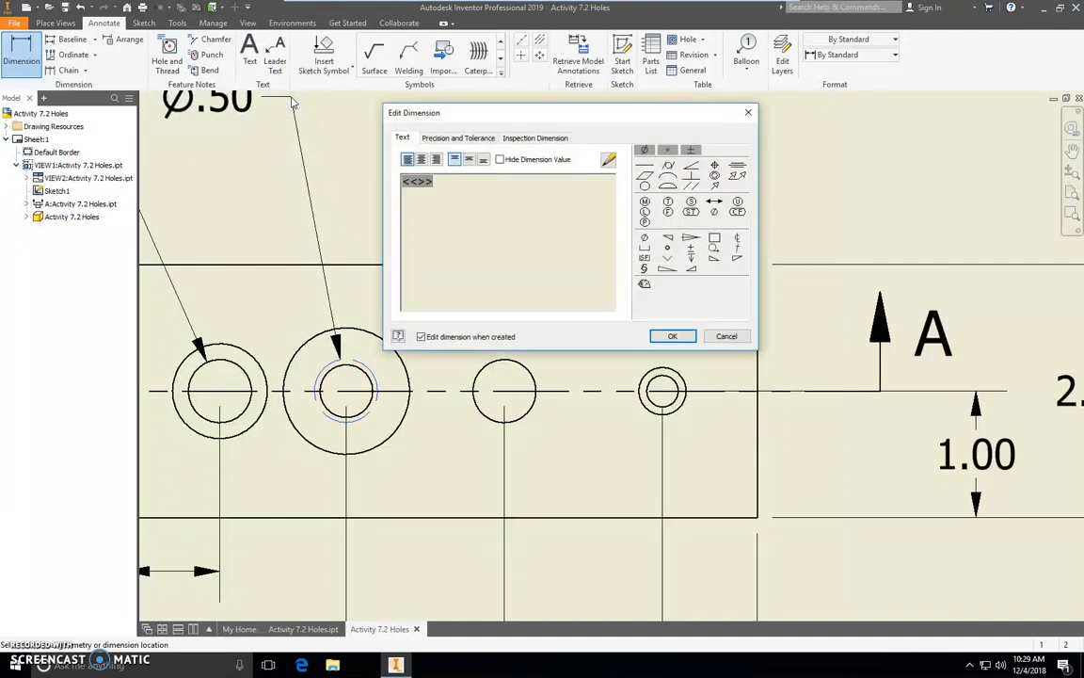
Append THRU in capital letters after the diameter value in the second hole's dimension text.
text(Thr)
key(BackSpace)
key(BackSpace)
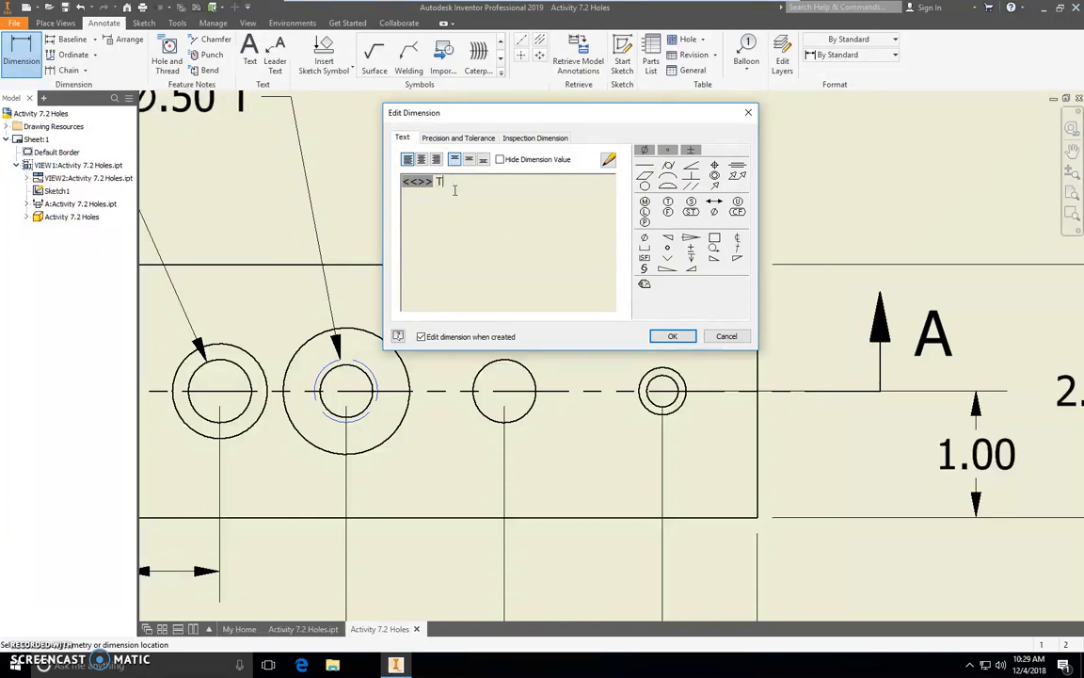
text(HRU)
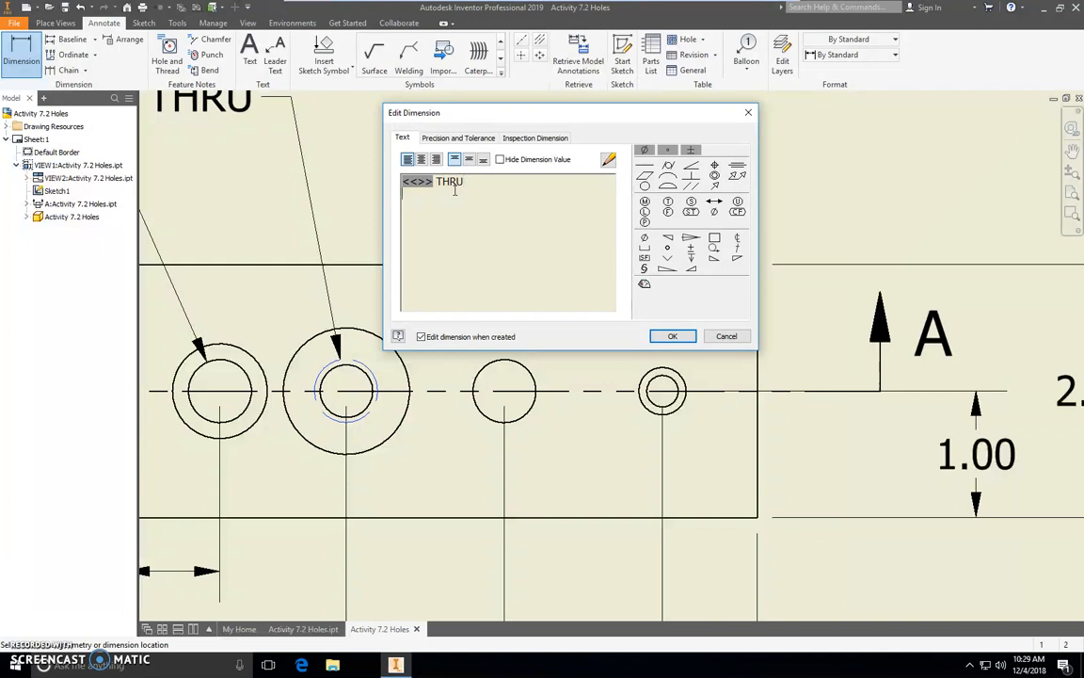
Add a second line to the second hole's note with a countersink symbol and Ø1.00 X 82°, and accept it.
click(667, 258)
click(644, 238)
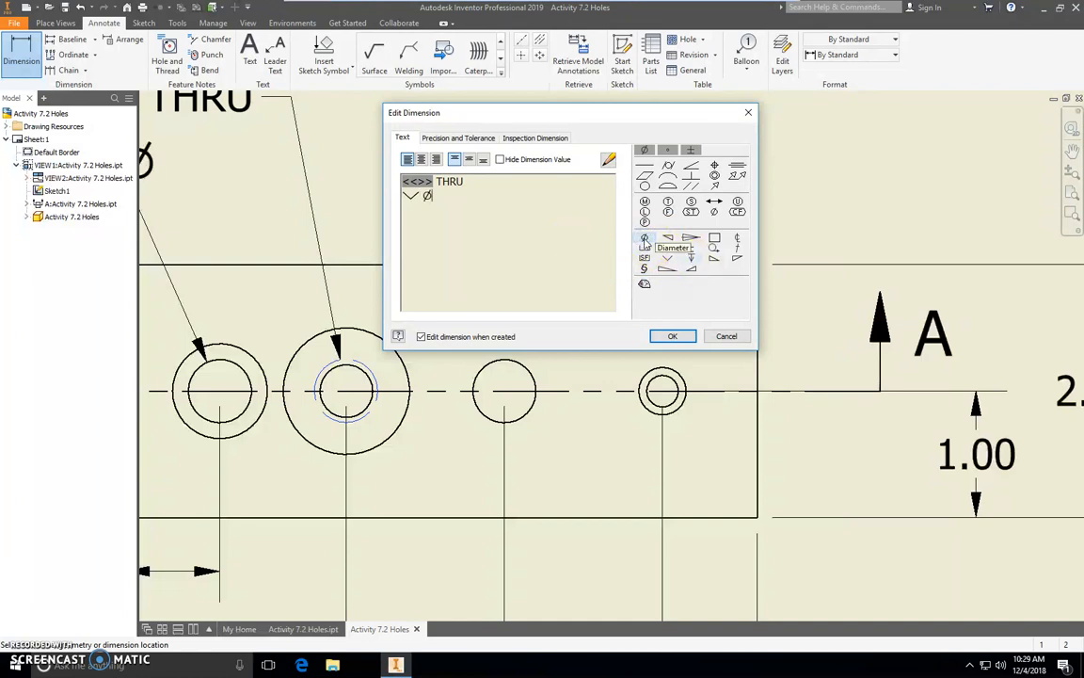
text(1.00)
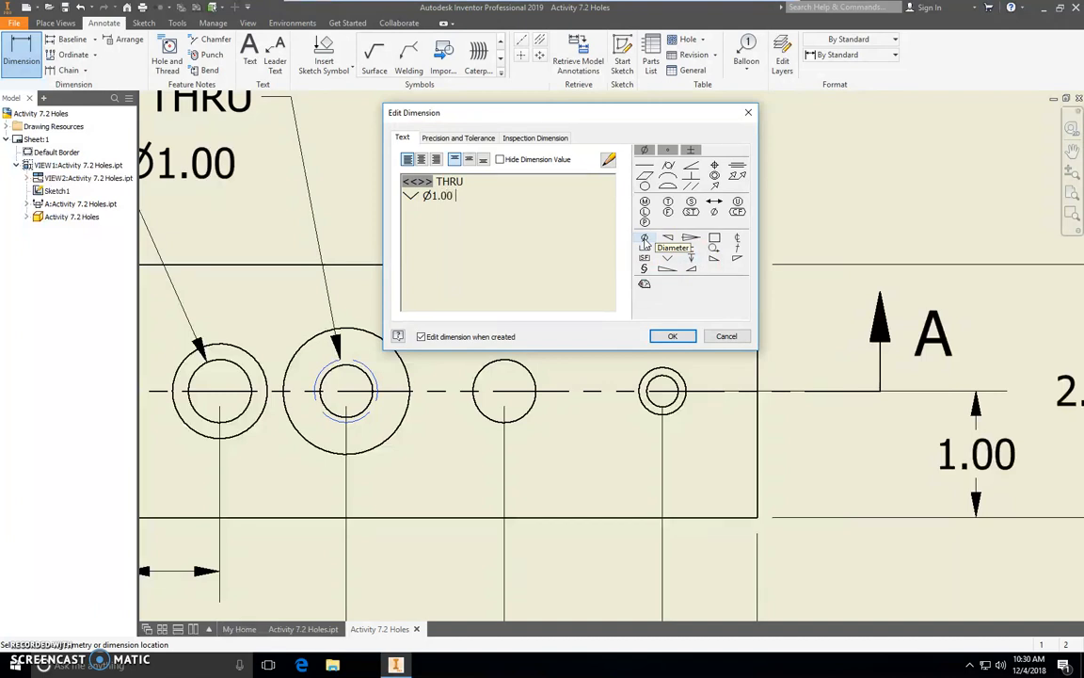
text( X)
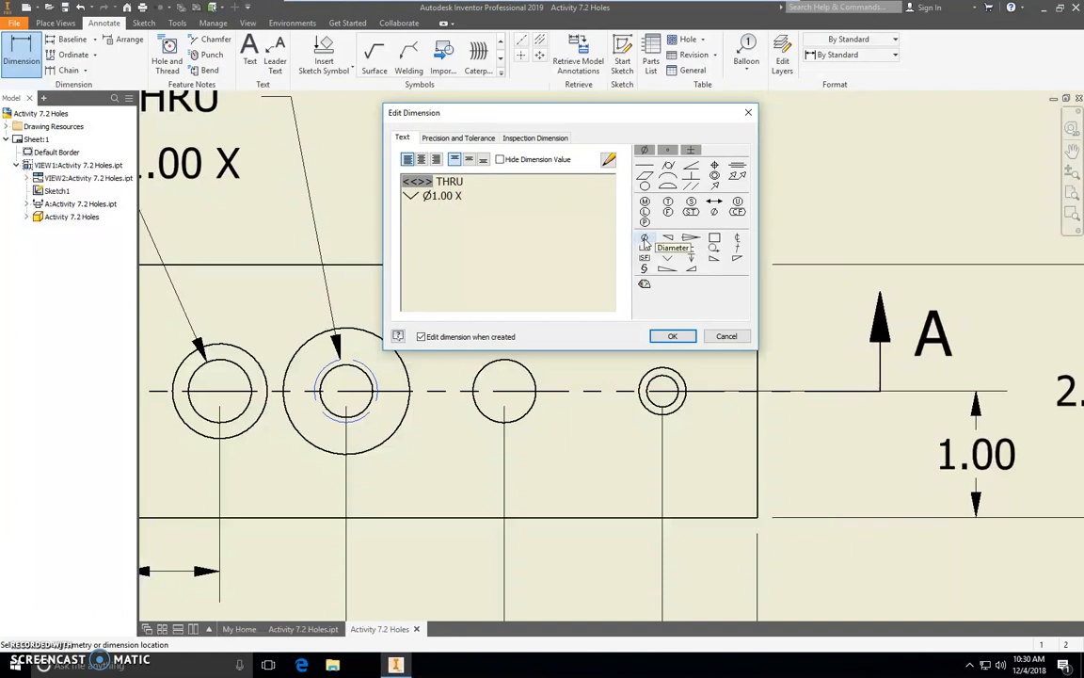
text( 82)
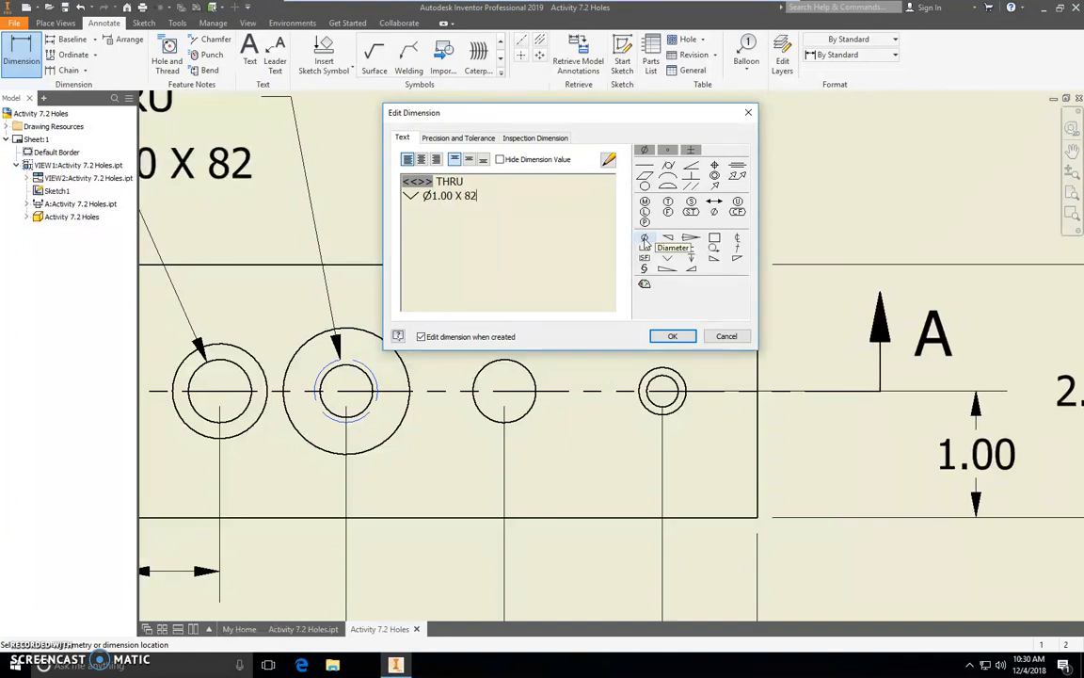
click(667, 249)
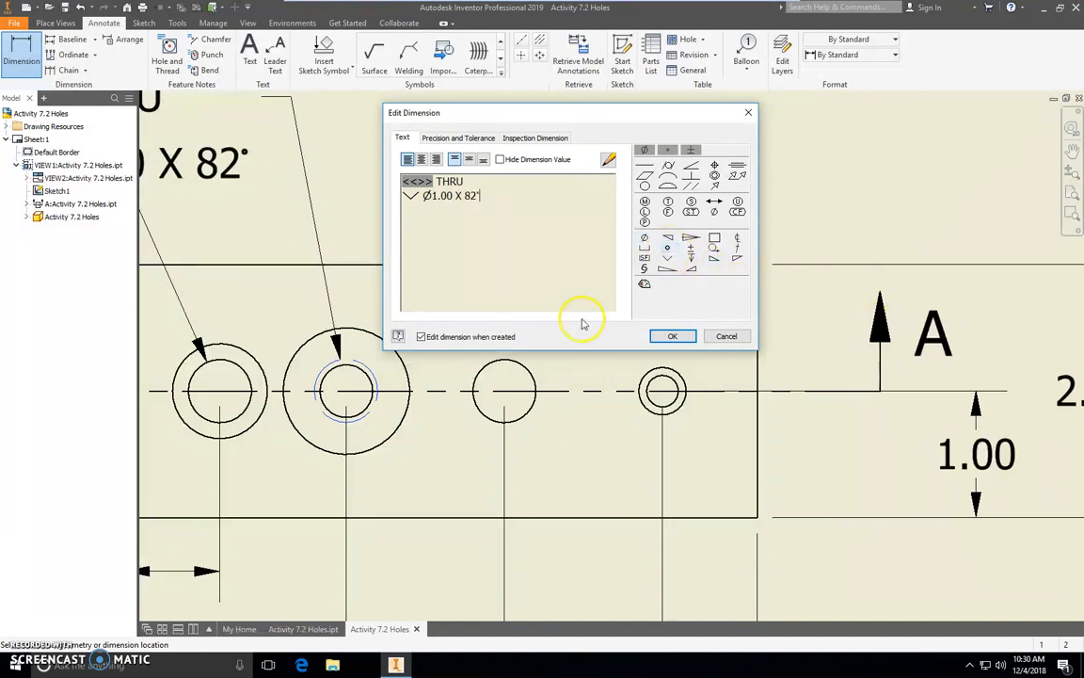
click(674, 337)
scroll(505, 280, down, 5)
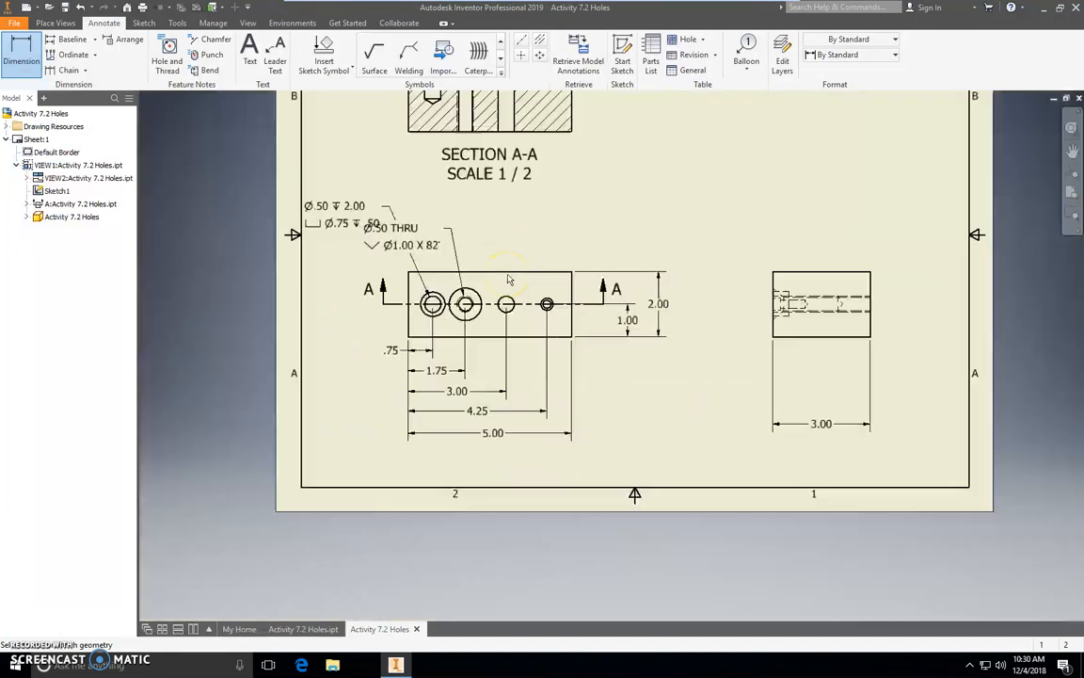
Move the second hole's Ø.50 THRU countersink note higher above the view so its leader runs nearly vertical.
click(450, 230)
click(450, 230)
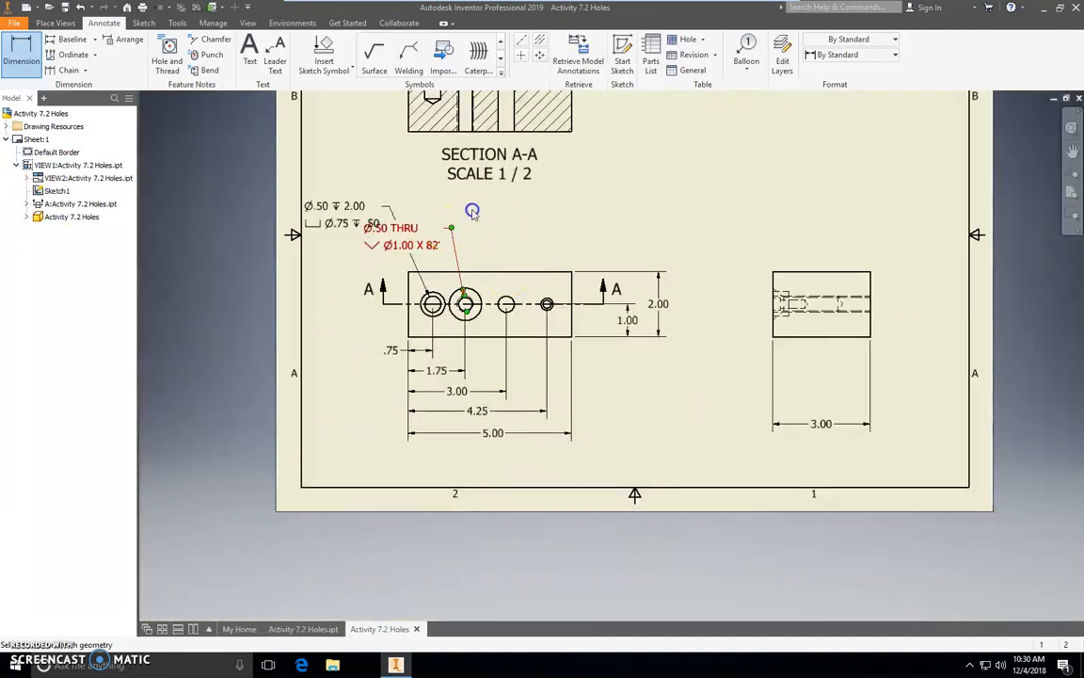
click(725, 335)
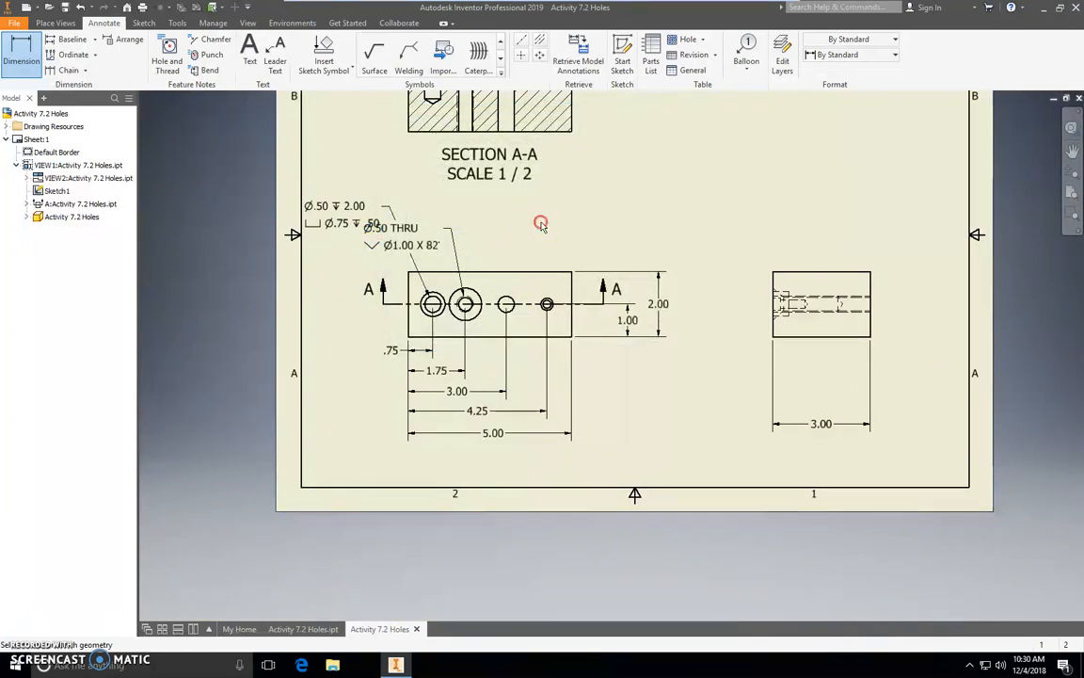
right_click(537, 223)
click(585, 224)
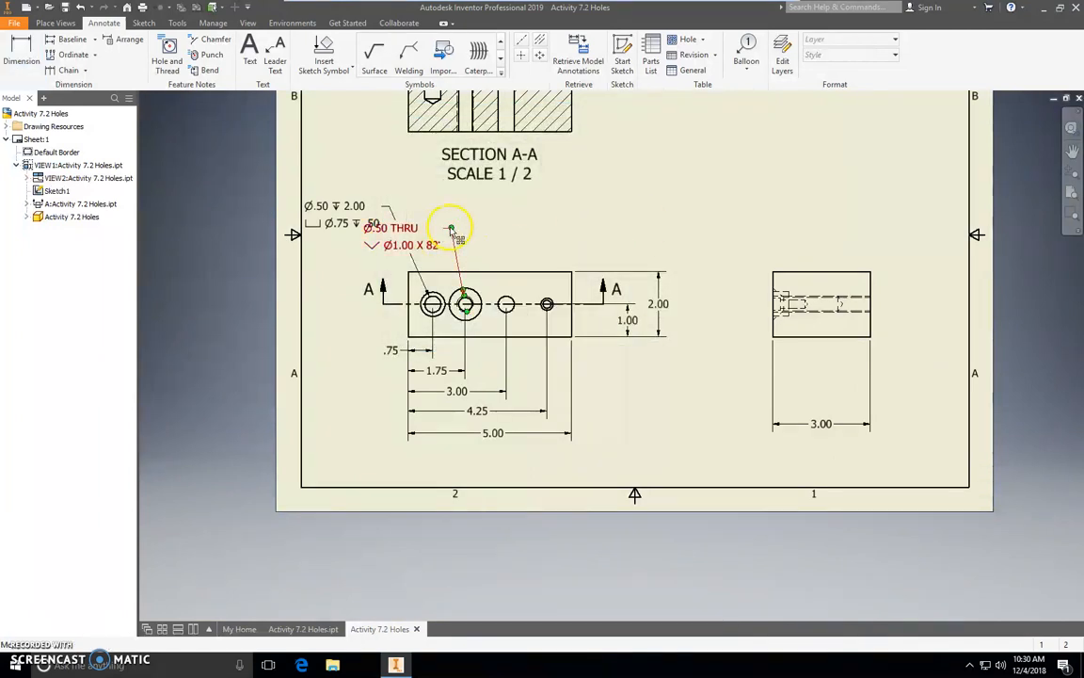
drag(460, 230, 463, 205)
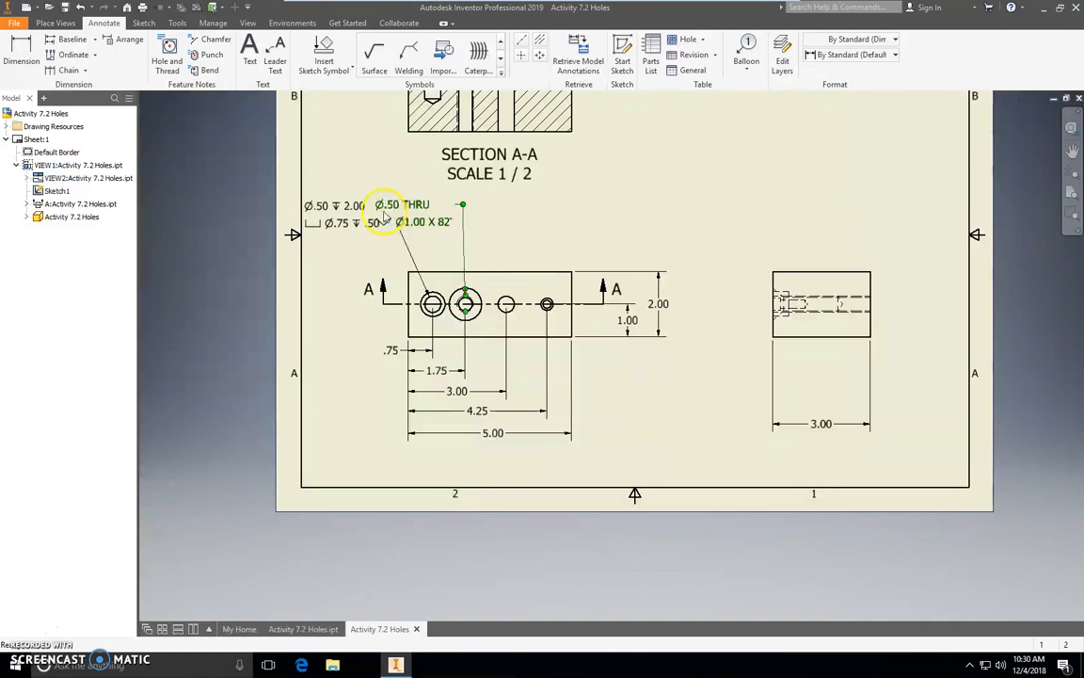
Move the leftmost hole's counterbore note down, clear of the second hole's note.
click(329, 258)
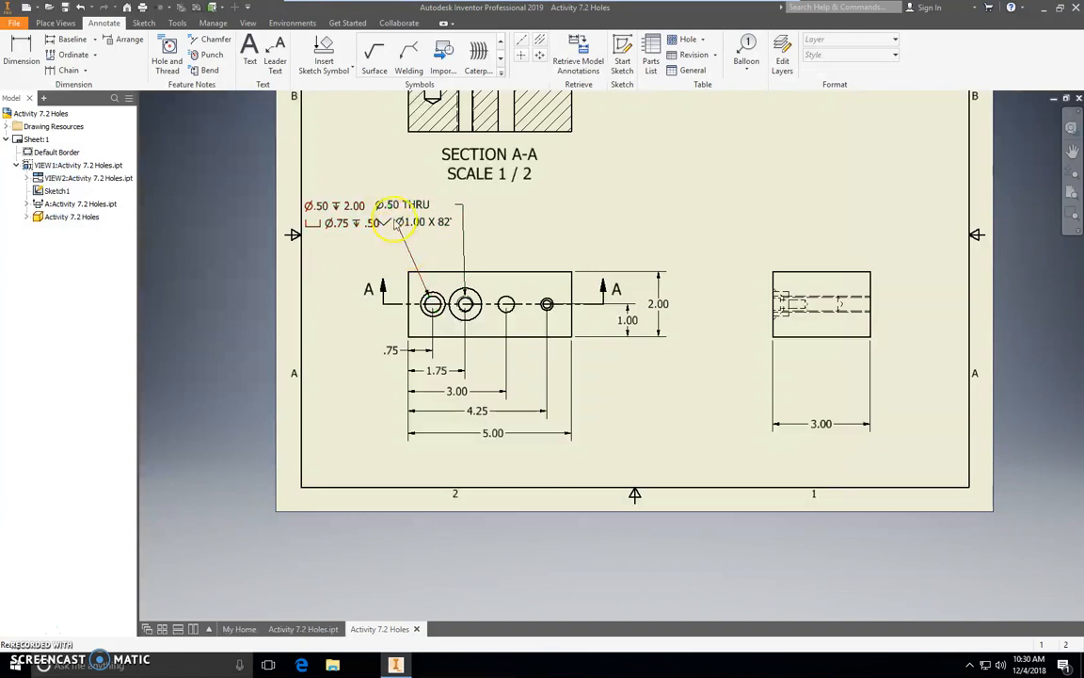
drag(357, 207, 405, 246)
click(593, 270)
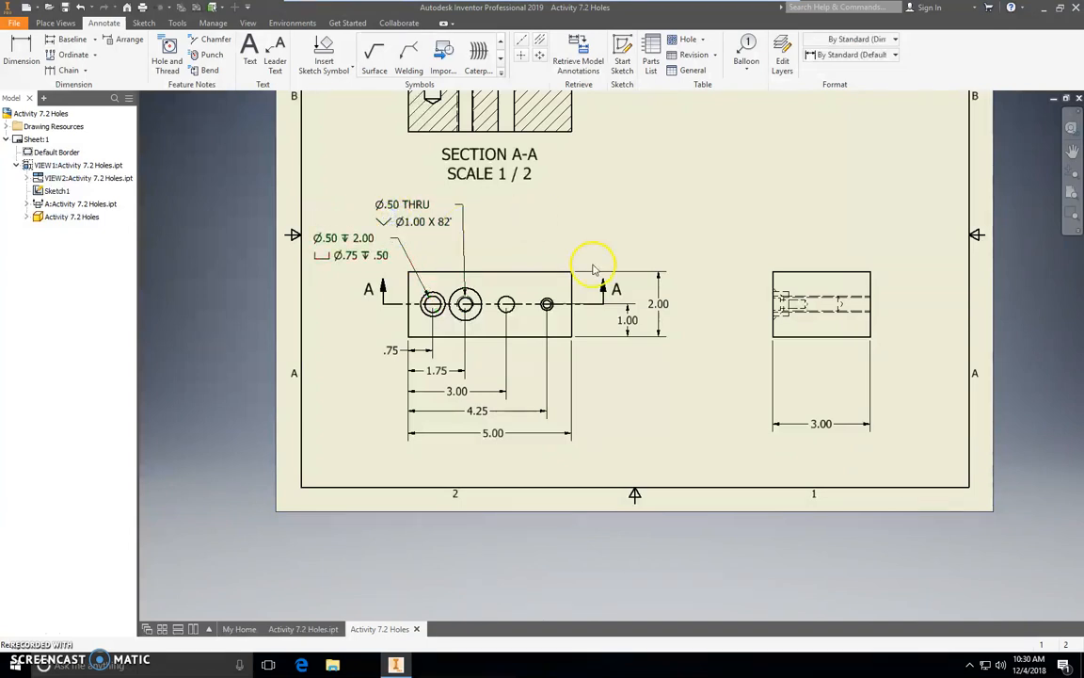
click(21, 51)
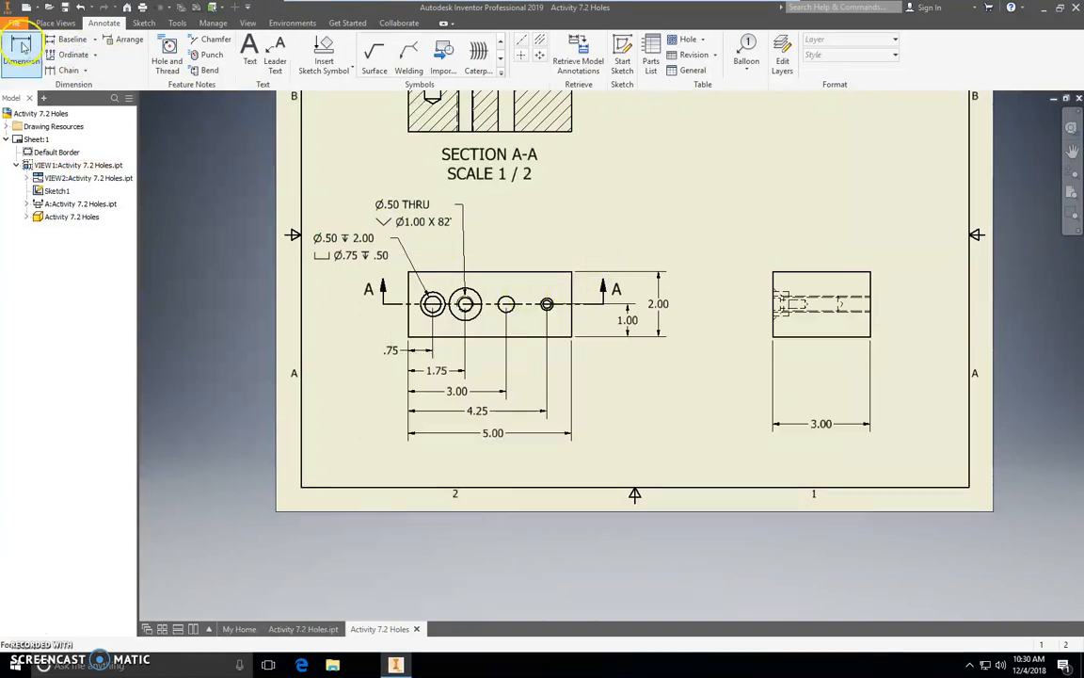
click(513, 306)
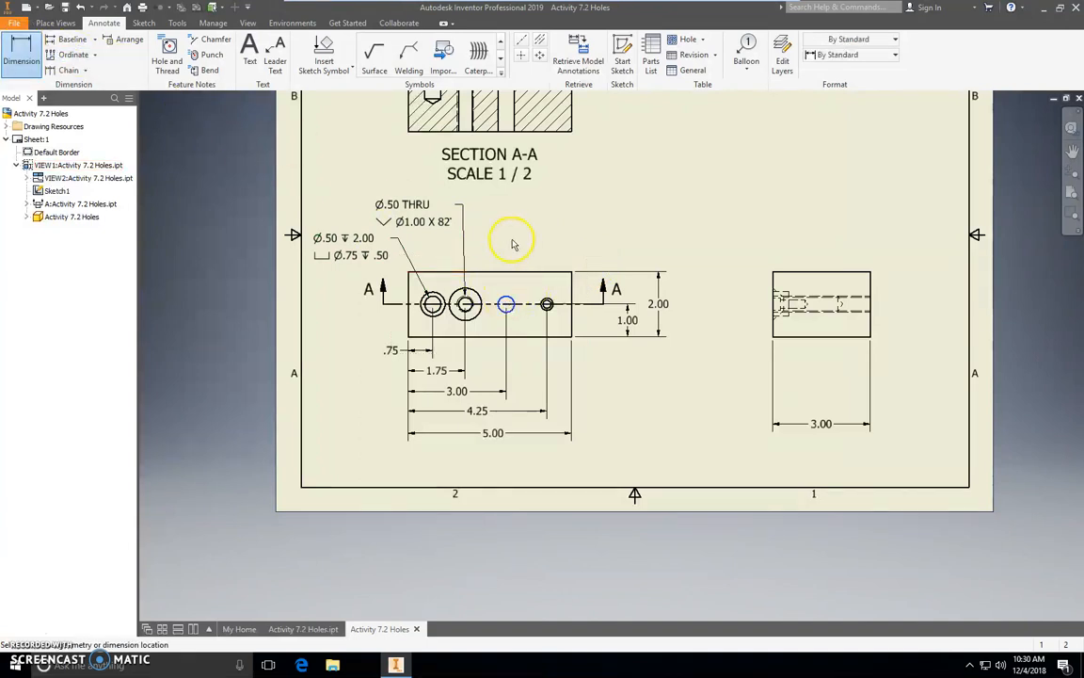
right_click(474, 188)
click(426, 186)
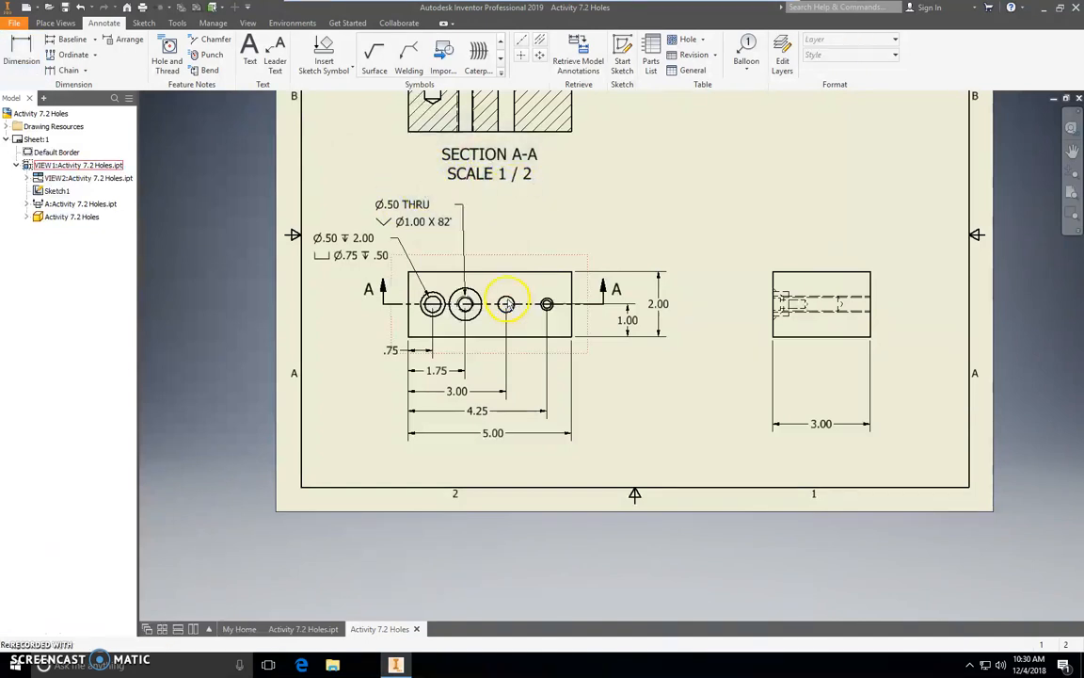
Place a diameter dimension on the third hole's circle, with its leader above the view.
scroll(506, 304, up, 3)
click(20, 51)
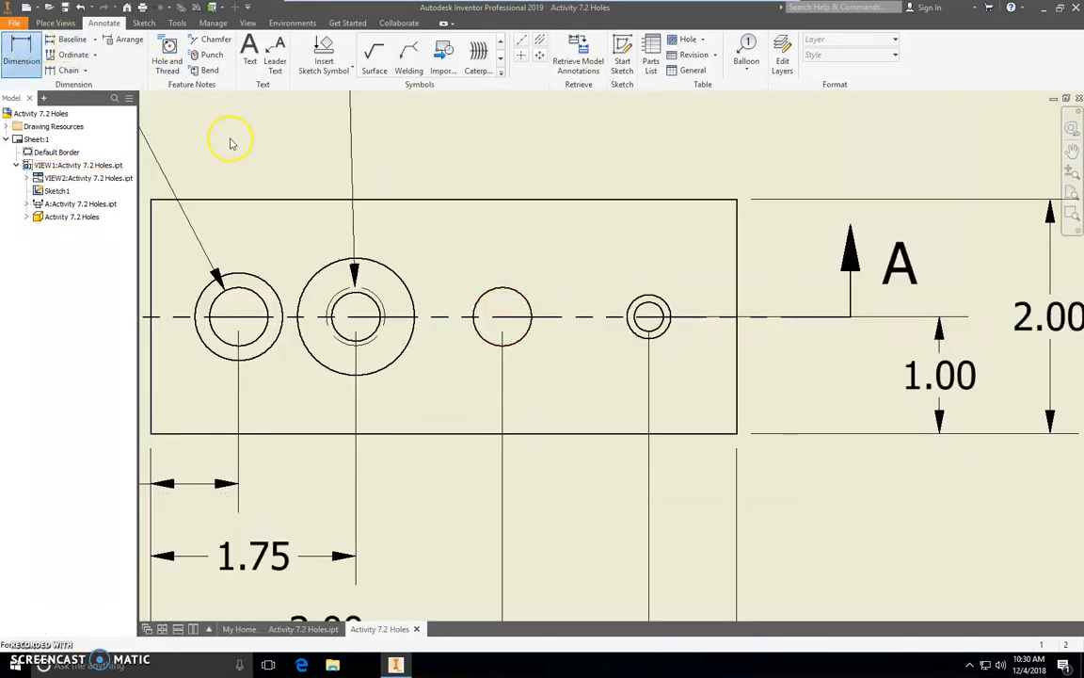
click(521, 295)
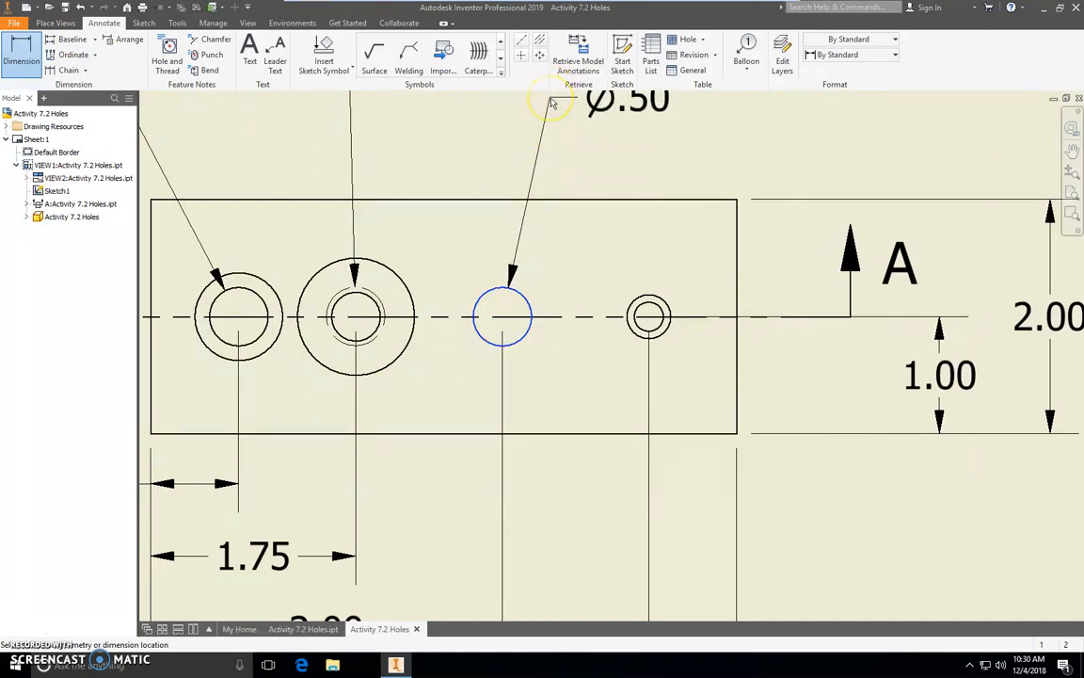
click(551, 100)
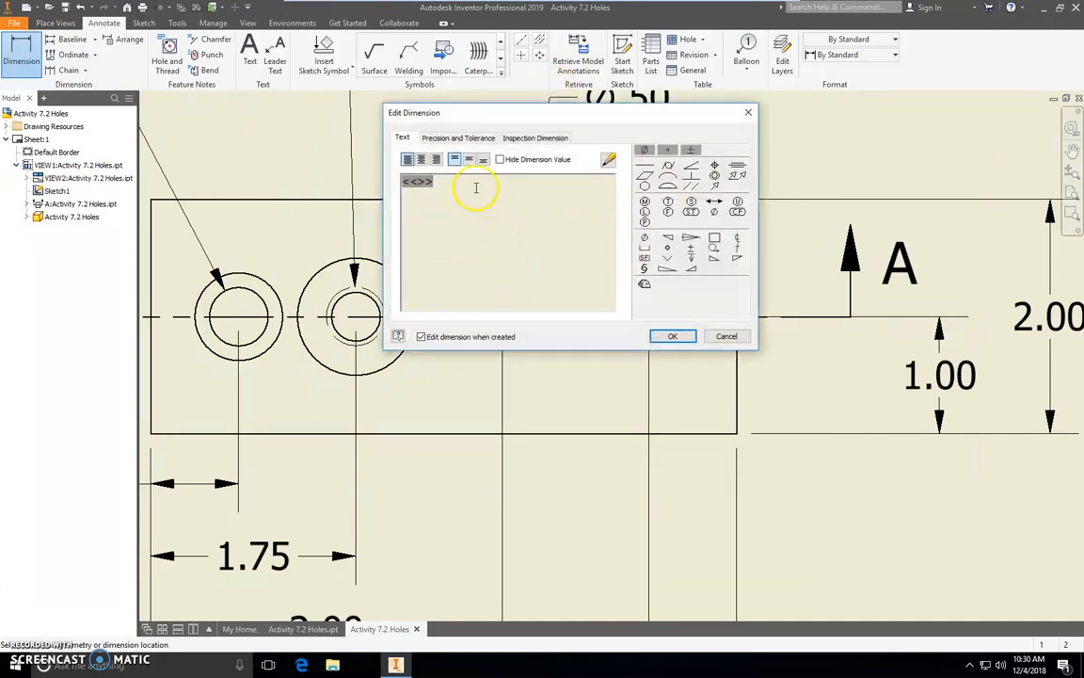
Append ± .002 THRU after the diameter value in the third hole's dimension text and accept it.
click(690, 256)
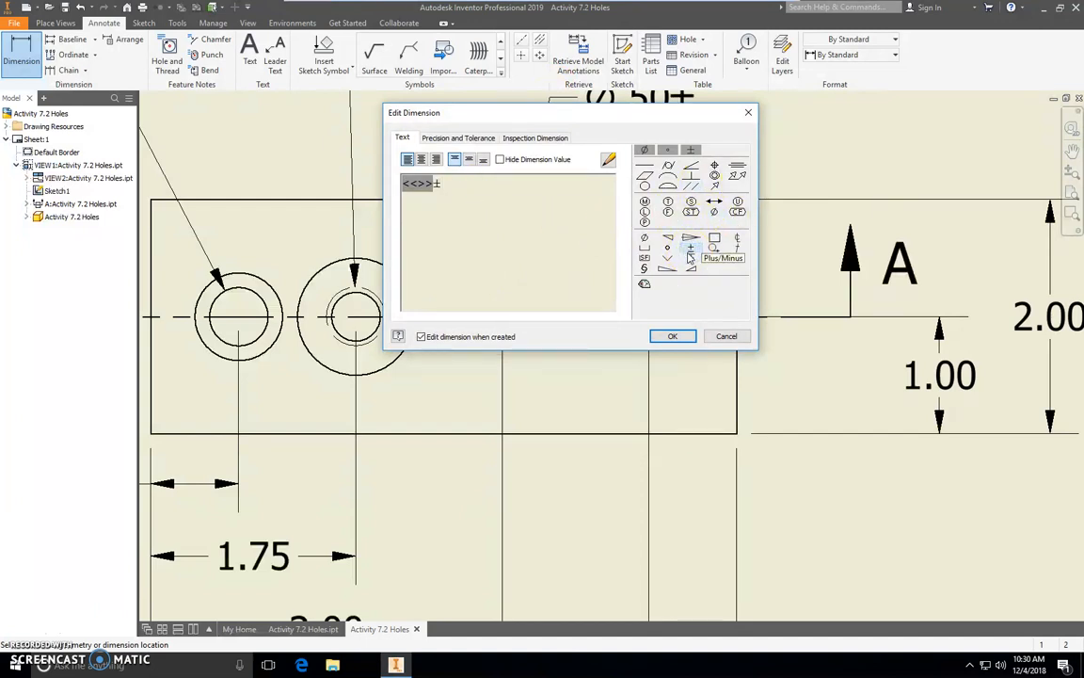
text(002)
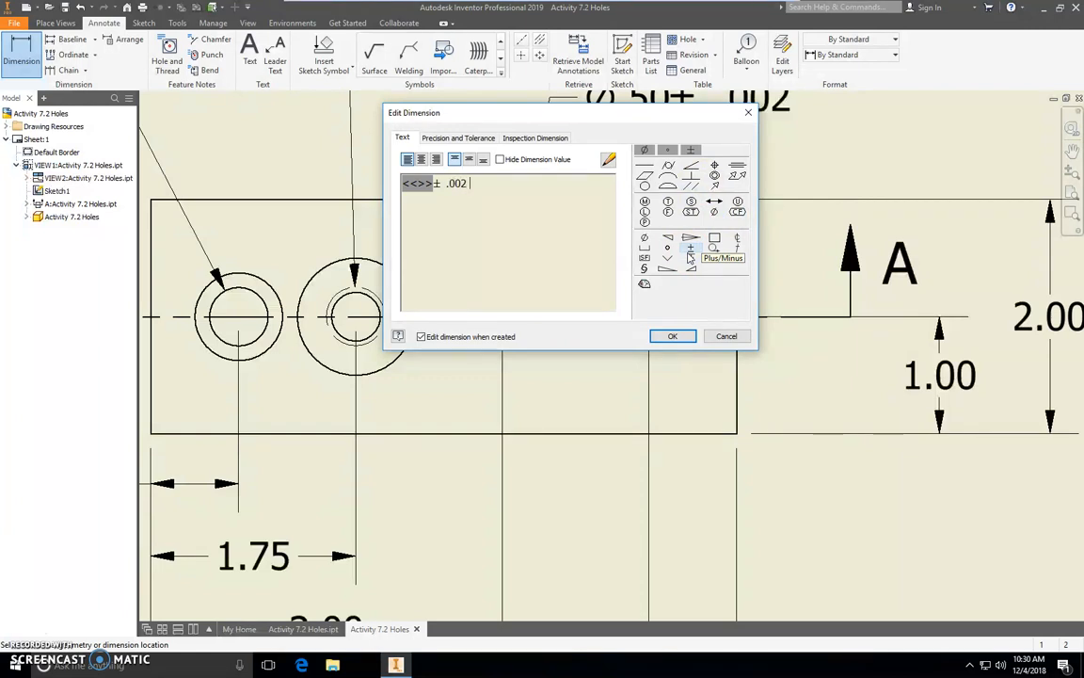
text(hr)
key(BackSpace)
key(BackSpace)
text(HRY)
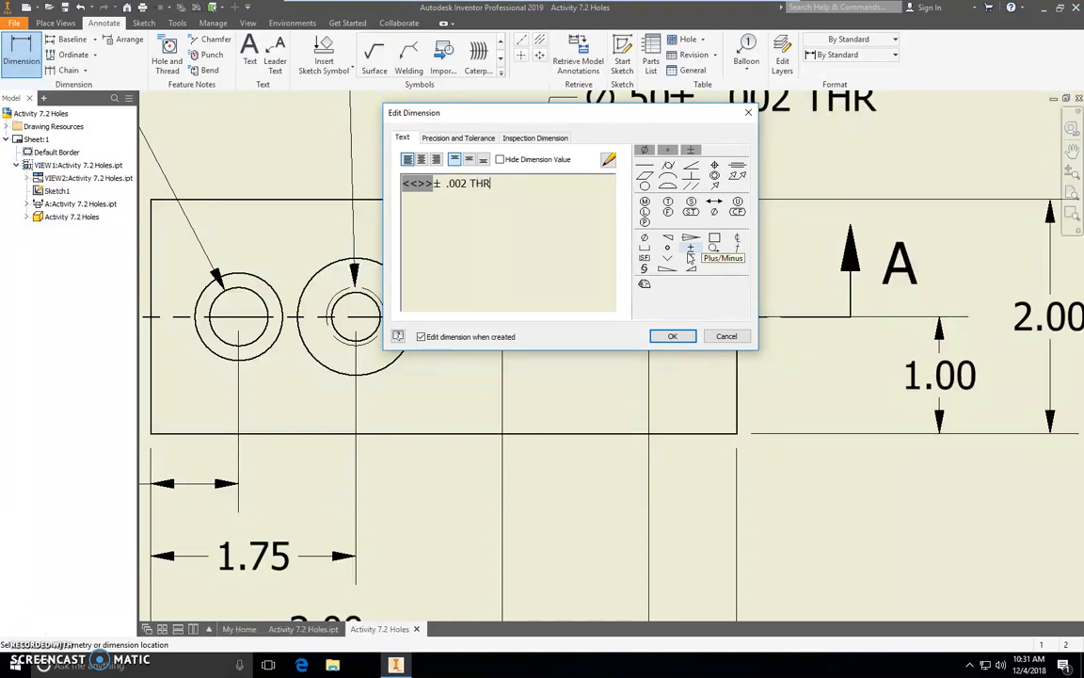
click(690, 335)
Move the third hole's ± .002 THRU note higher above the view, with its leader nearly vertical.
scroll(702, 291, up, 2)
scroll(689, 260, down, 5)
scroll(691, 266, down, 2)
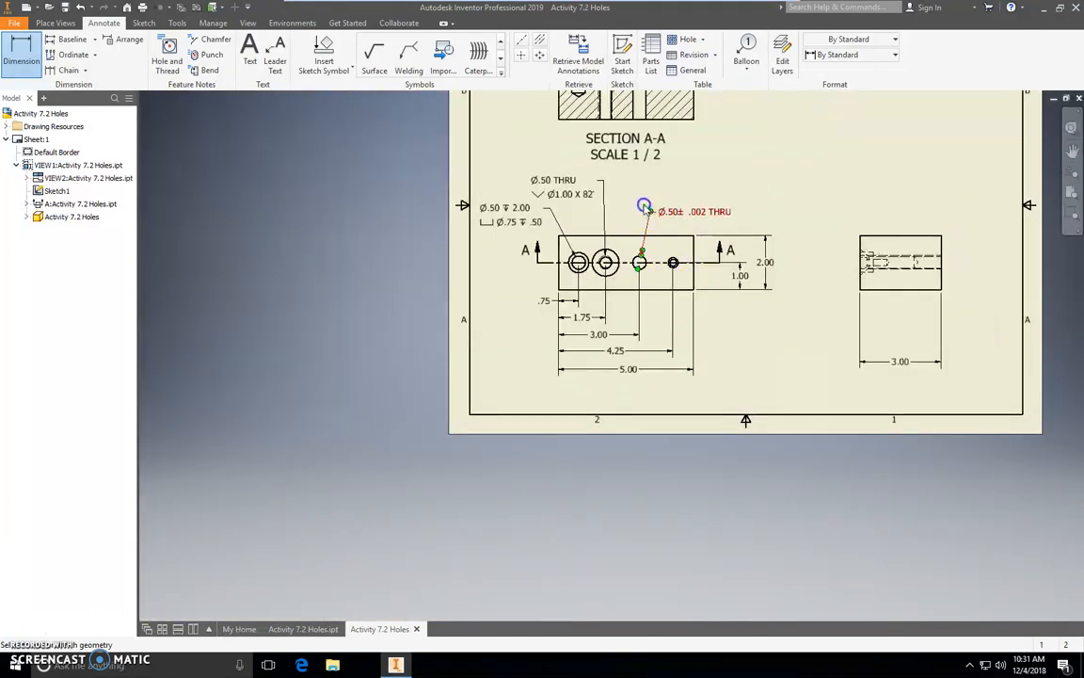
double_click(640, 200)
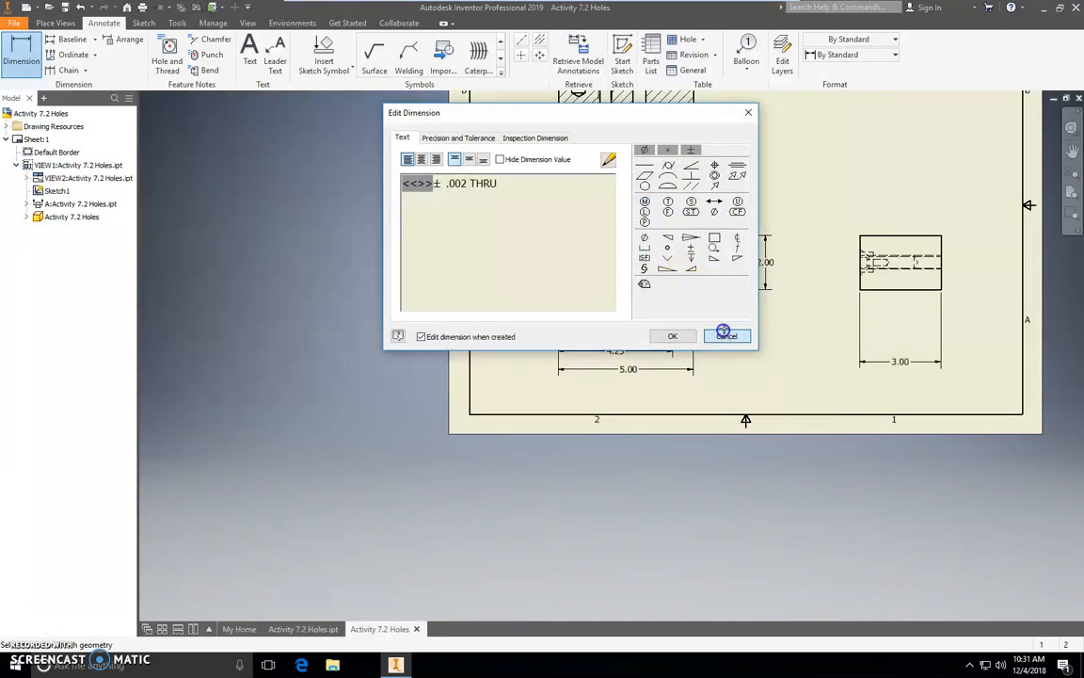
click(726, 336)
right_click(766, 182)
click(814, 184)
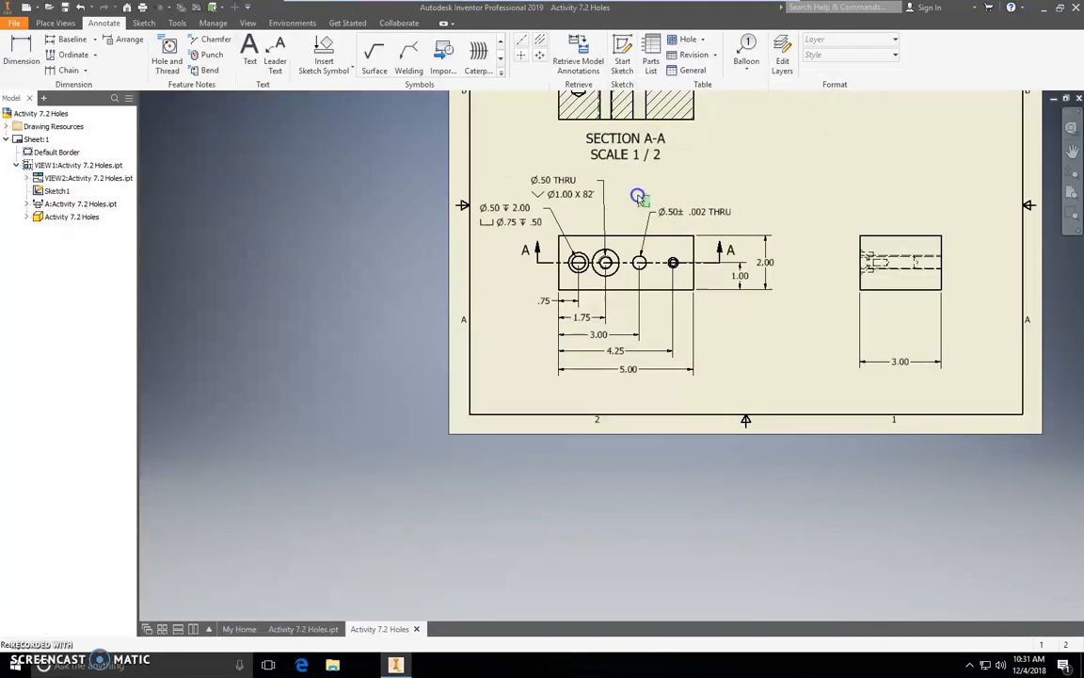
mouse_move(650, 210)
mouse_down()
mouse_move(624, 183)
mouse_move(645, 187)
mouse_up()
click(634, 185)
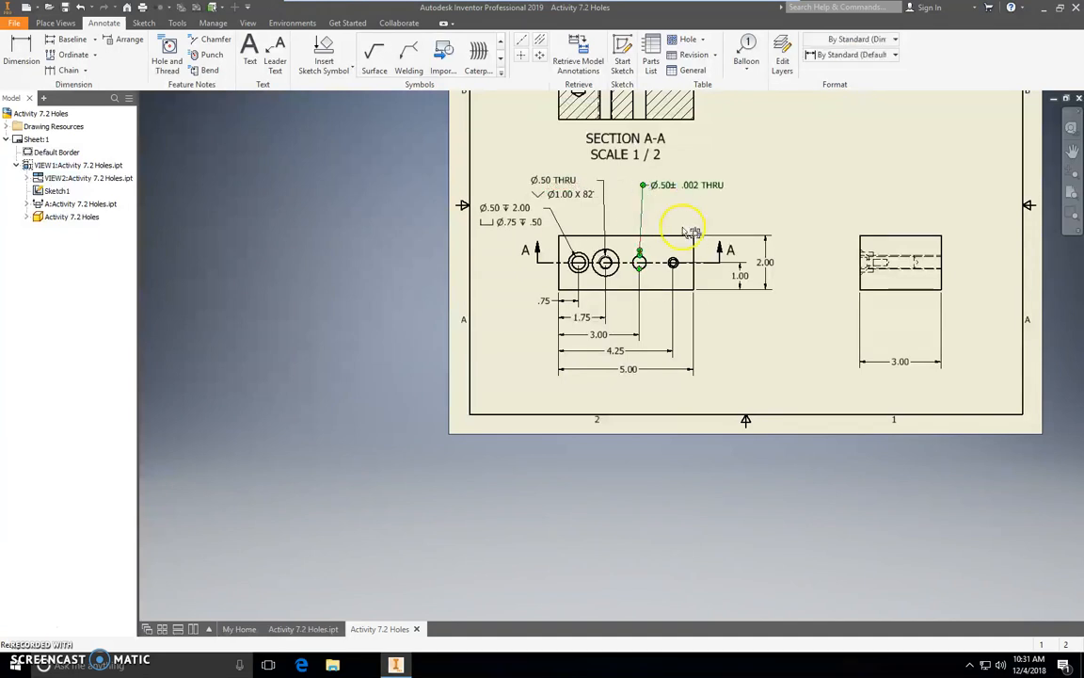
Place a diameter dimension on the inner circle of the rightmost hole, with its leader above the view.
scroll(673, 263, up, 3)
scroll(673, 263, up, 3)
click(21, 49)
click(673, 260)
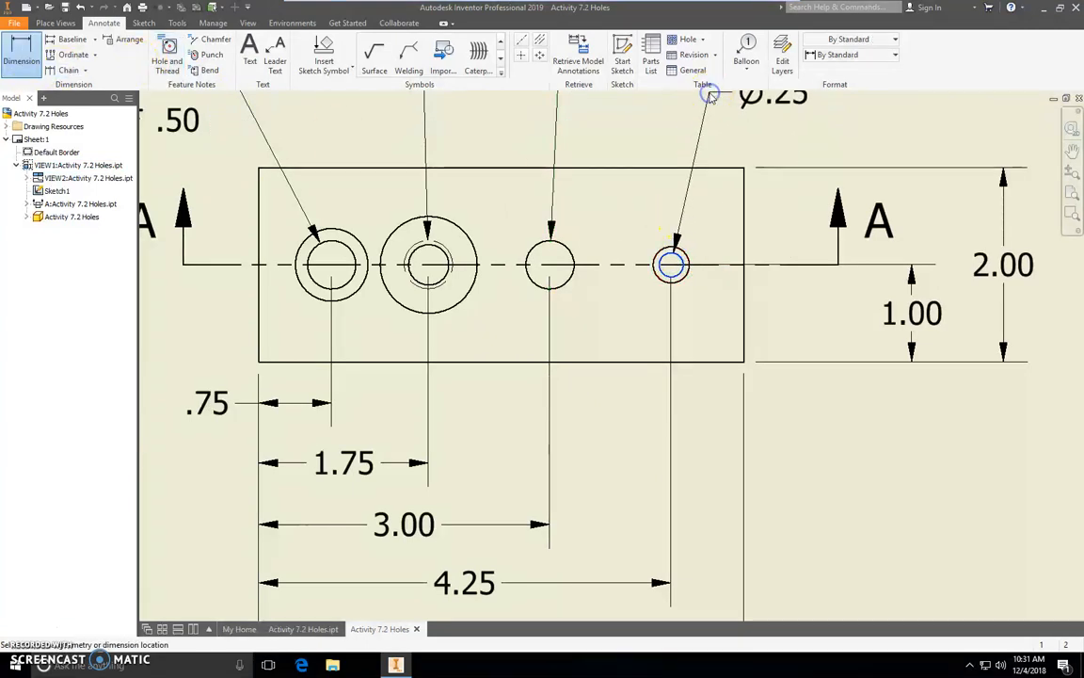
click(712, 96)
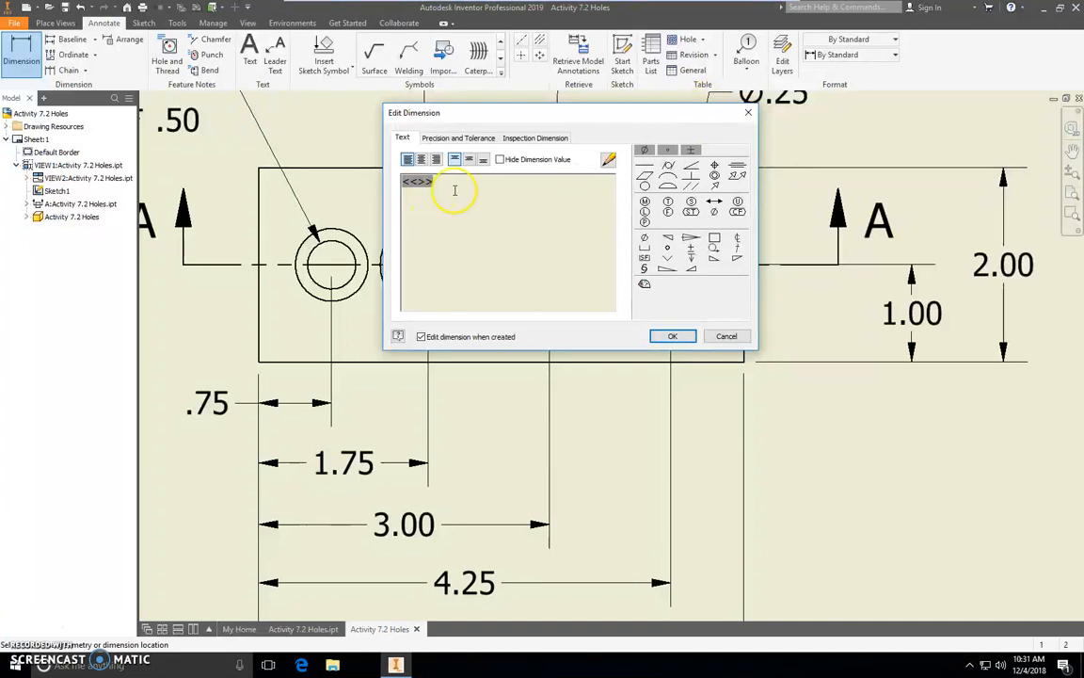
Append depth 1.00 to the rightmost hole's note, add a second line with a counterbore symbol, Ø.375 and depth 0.25, and accept it.
click(692, 257)
click(693, 258)
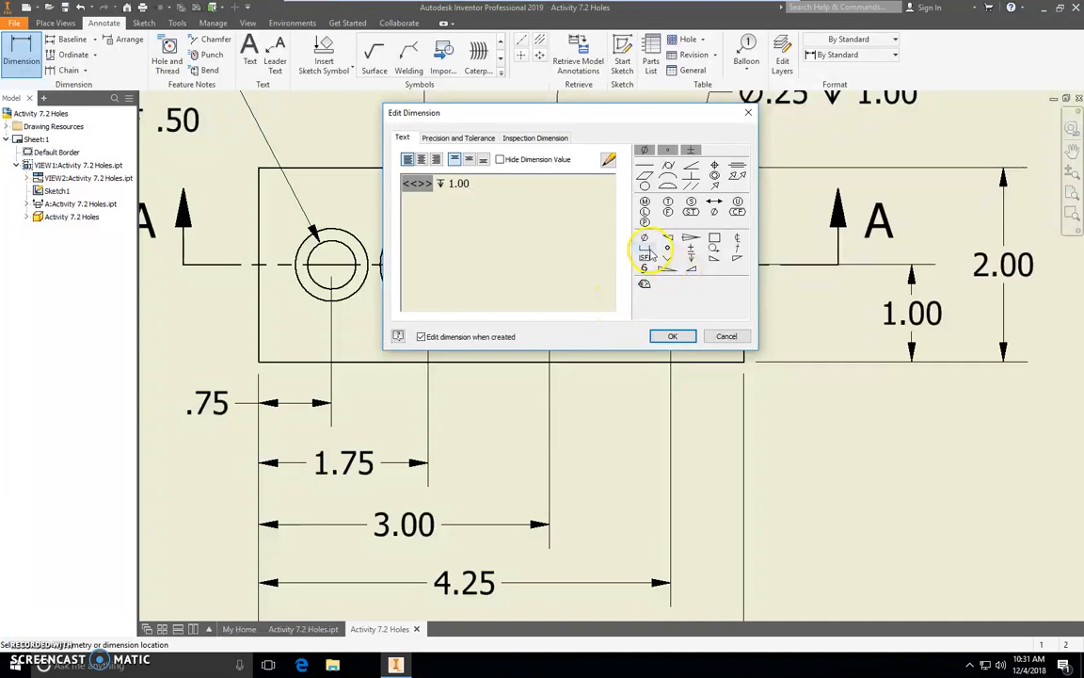
click(648, 252)
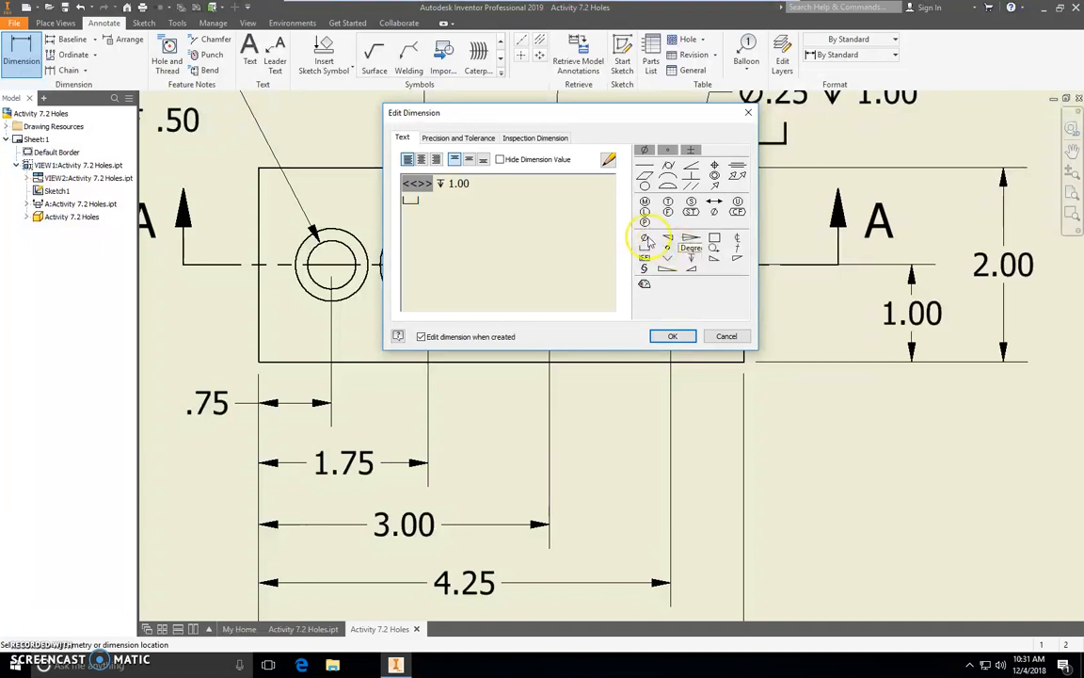
click(645, 237)
text(.375)
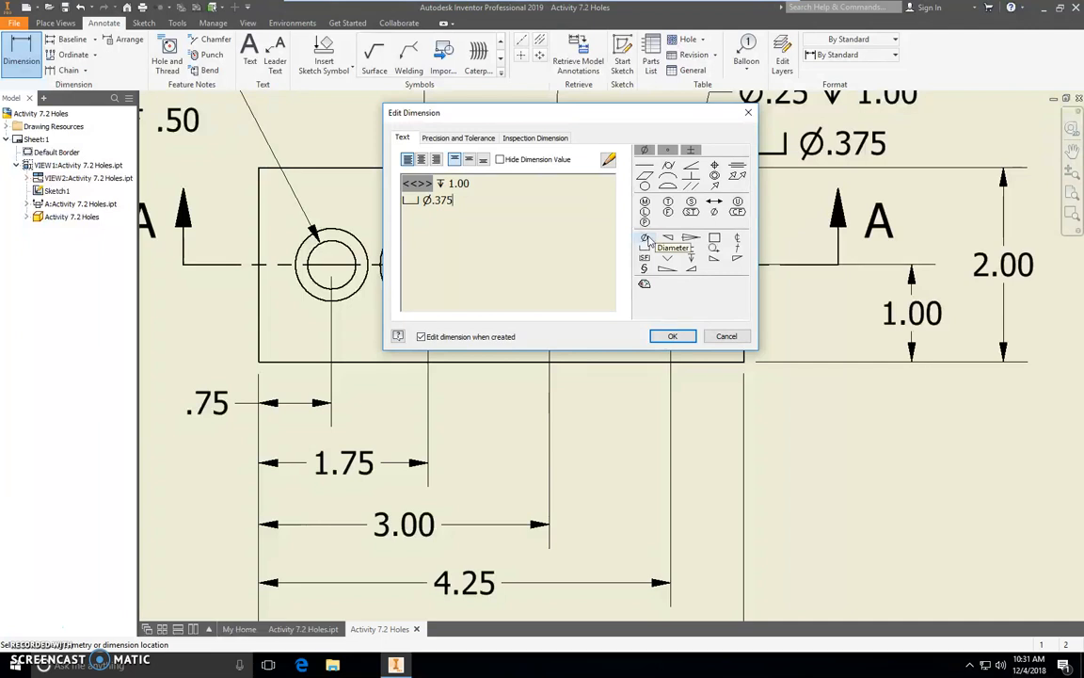
click(691, 257)
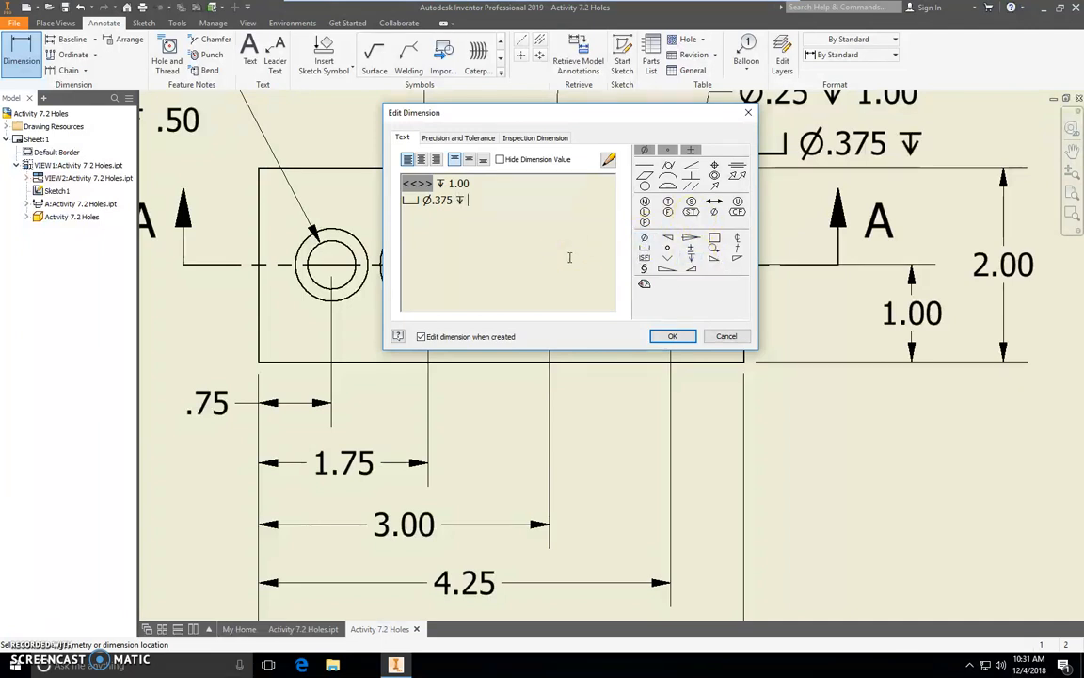
text(0.25)
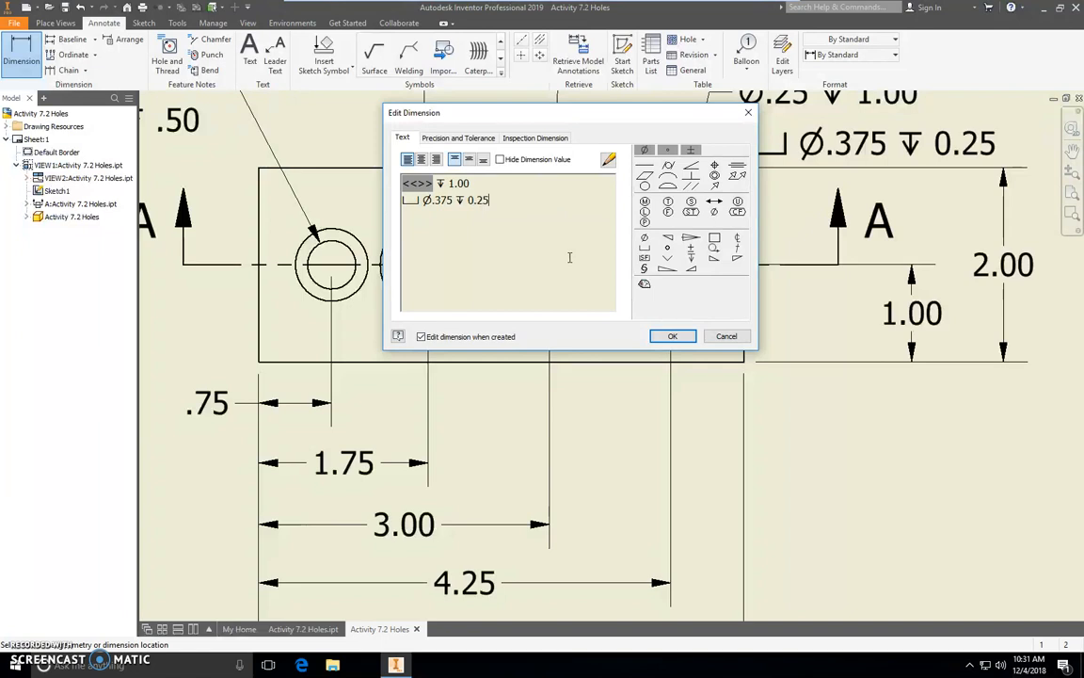
click(671, 336)
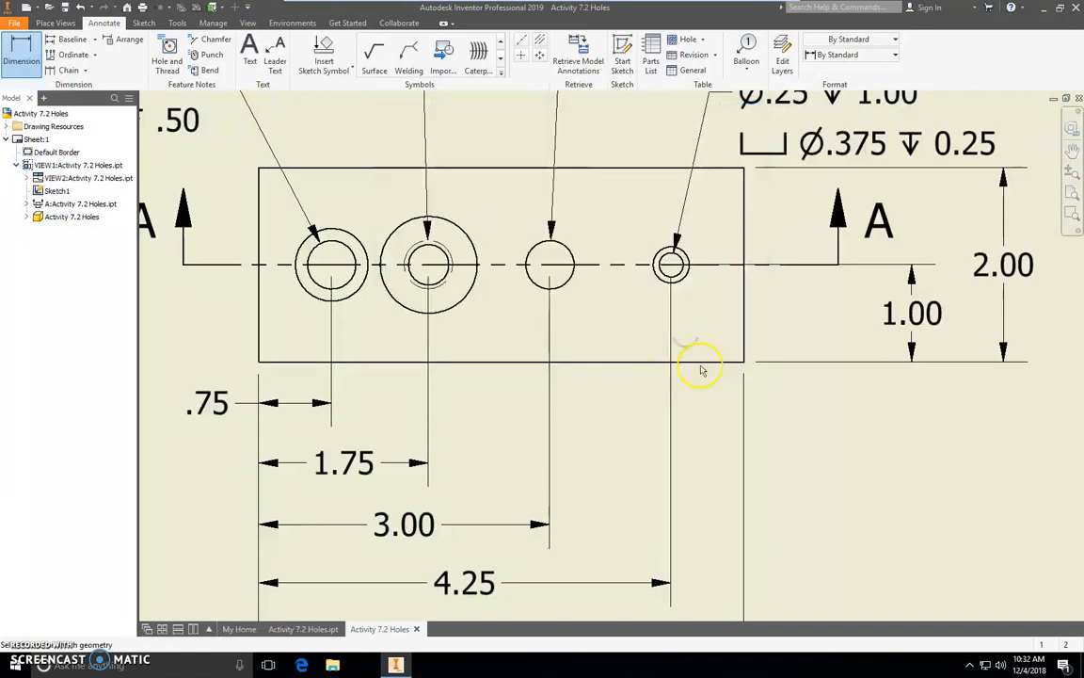
Move the rightmost hole's counterbore note up and slightly left, clear of the 2.00 height dimension.
scroll(826, 405, down, 3)
scroll(826, 405, up, 8)
scroll(826, 405, down, 3)
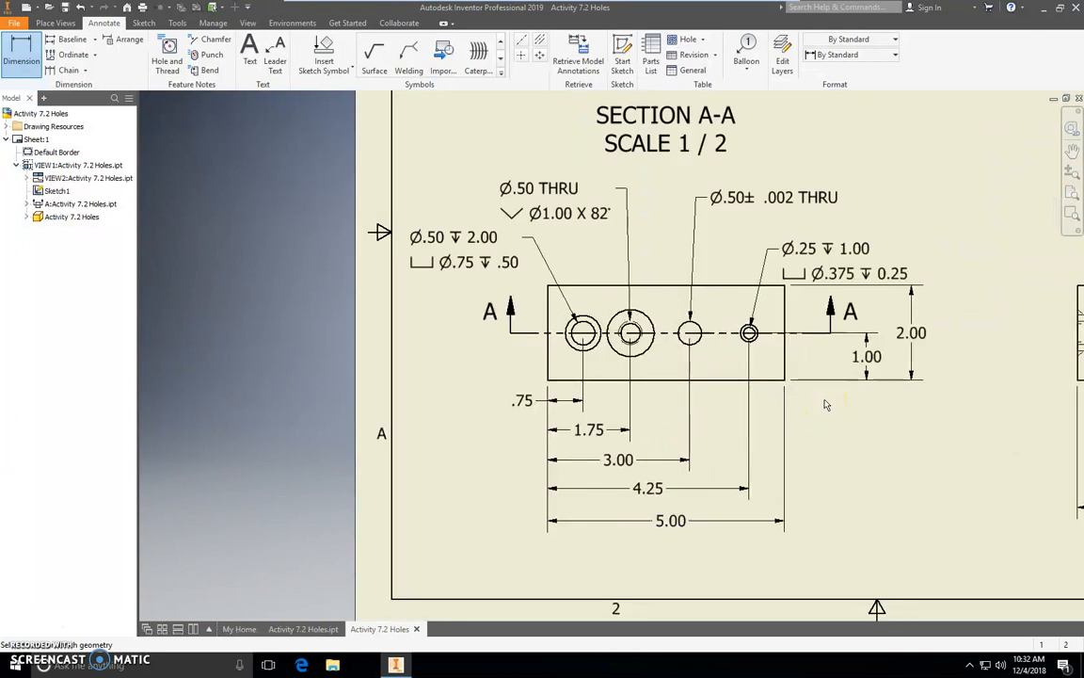
double_click(768, 250)
click(667, 336)
right_click(891, 189)
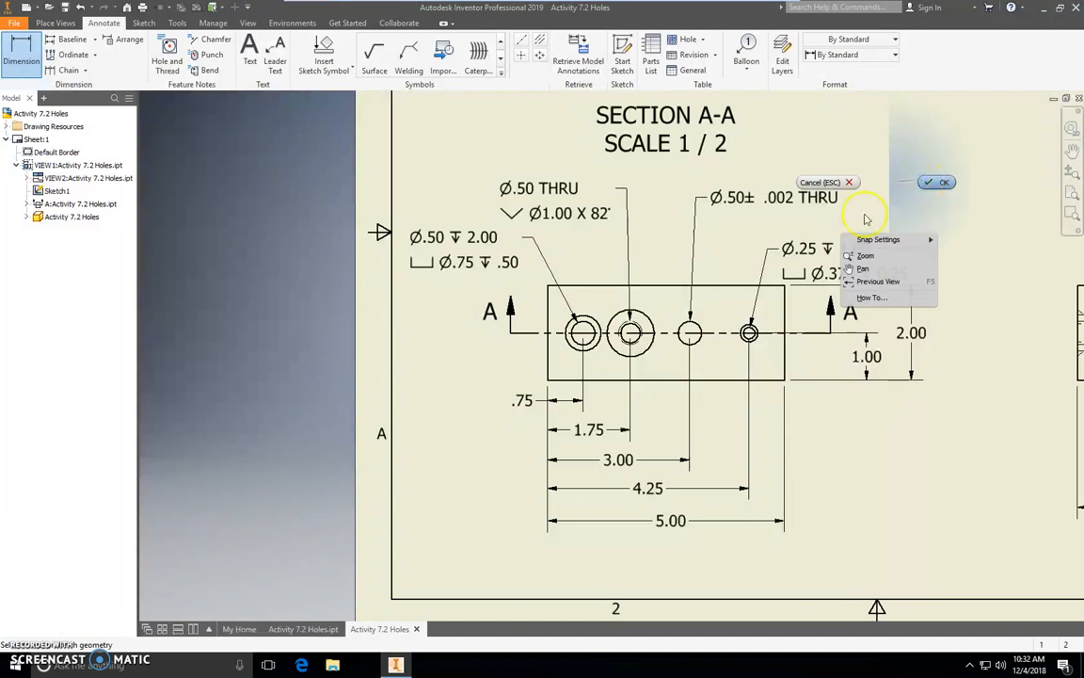
key(Escape)
drag(768, 250, 757, 233)
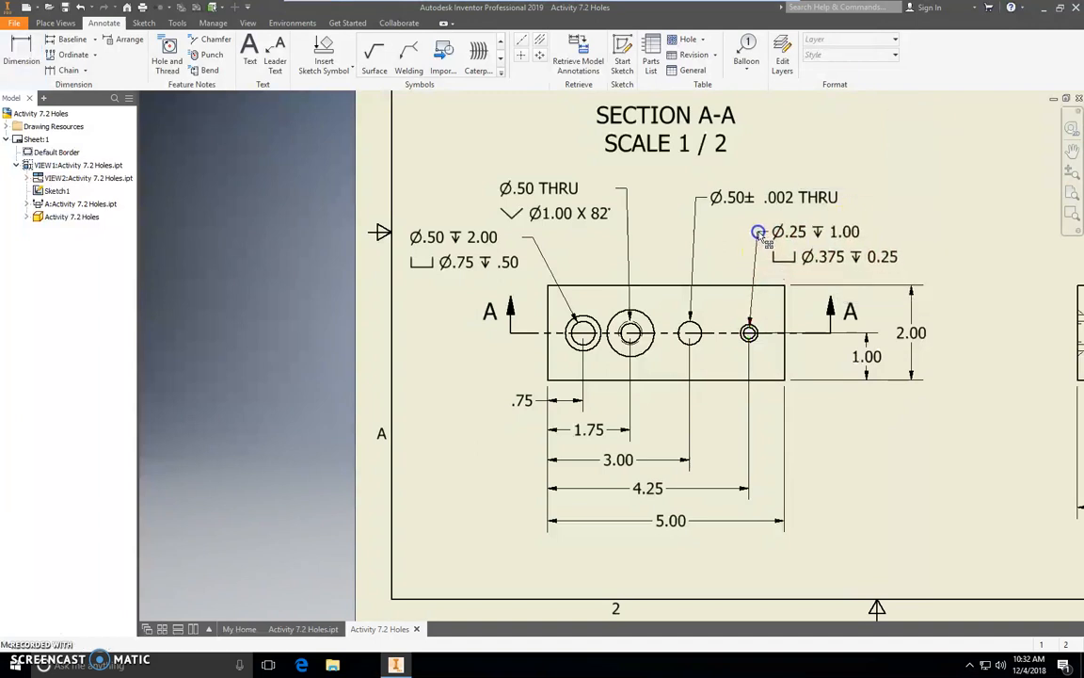
Start exporting the annotated drawing in PDF format.
scroll(858, 222, down, 1)
scroll(858, 221, up, 3)
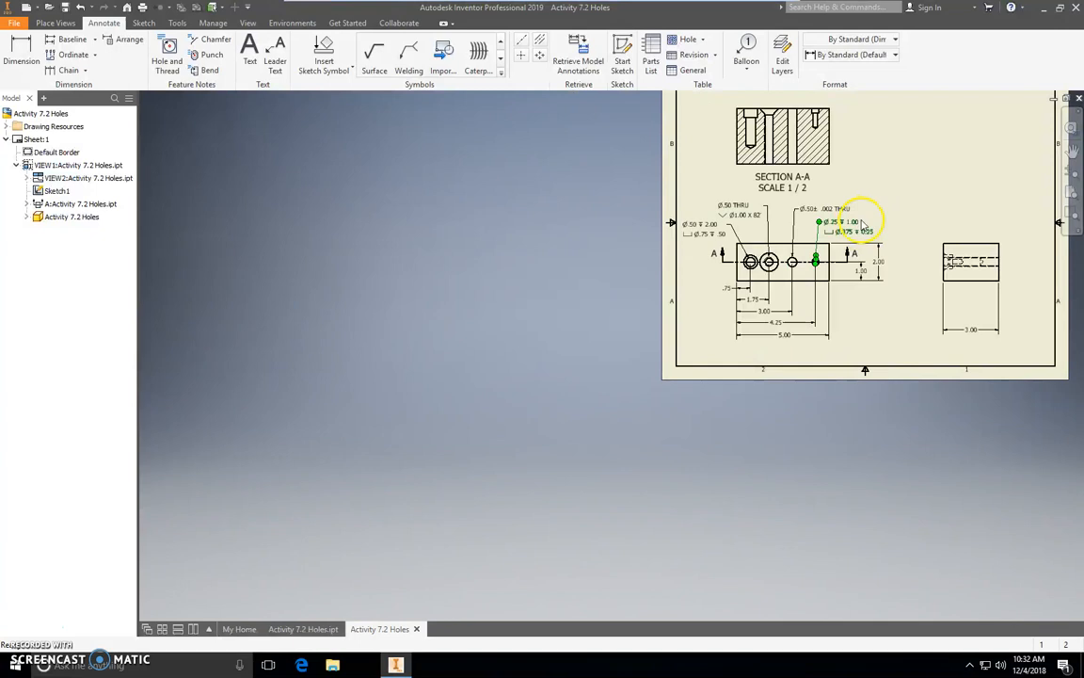
mouse_move(913, 172)
middle_down()
mouse_move(646, 291)
mouse_move(522, 293)
mouse_move(564, 289)
middle_up()
scroll(550, 281, up, 3)
scroll(549, 282, down, 4)
scroll(550, 281, down, 3)
scroll(551, 274, up, 2)
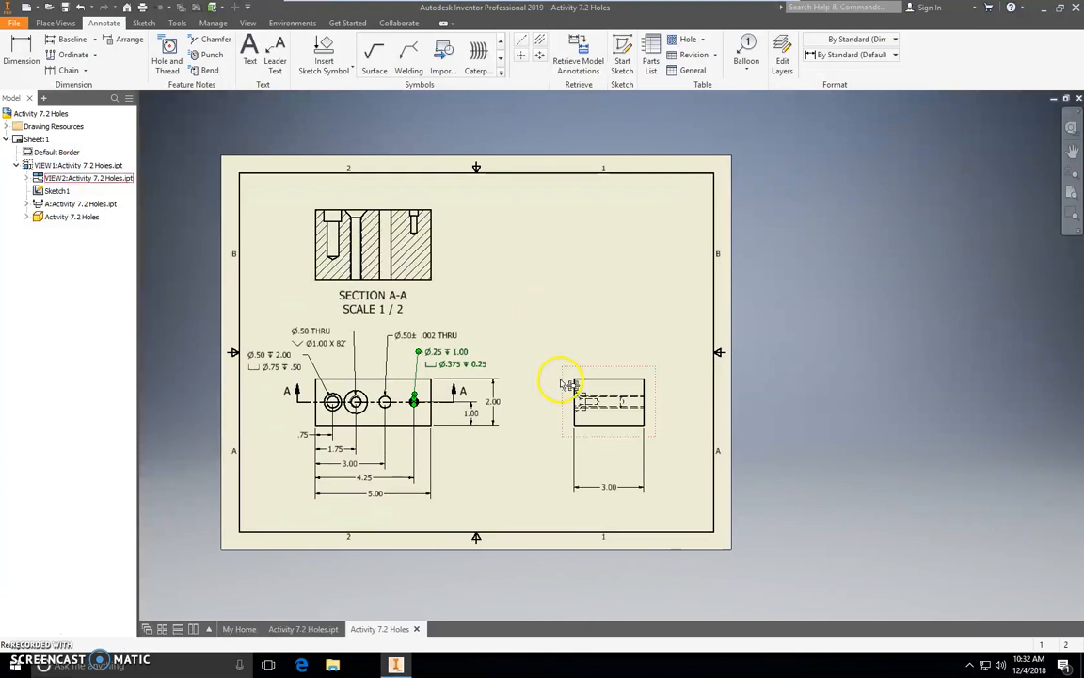
click(14, 23)
mouse_move(44, 184)
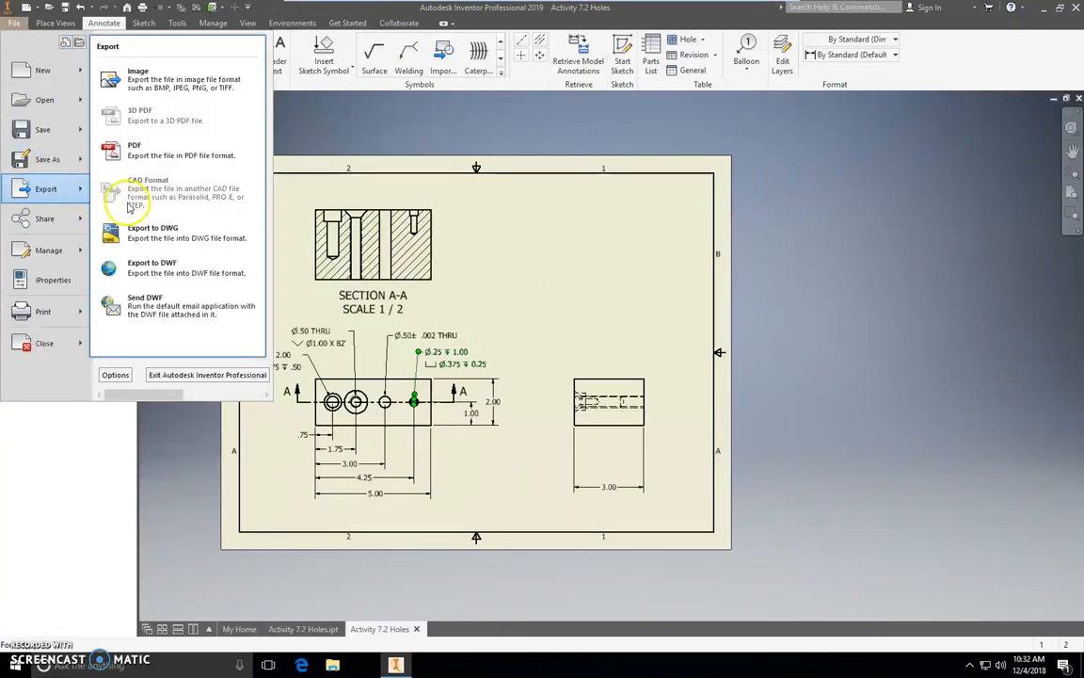
click(135, 148)
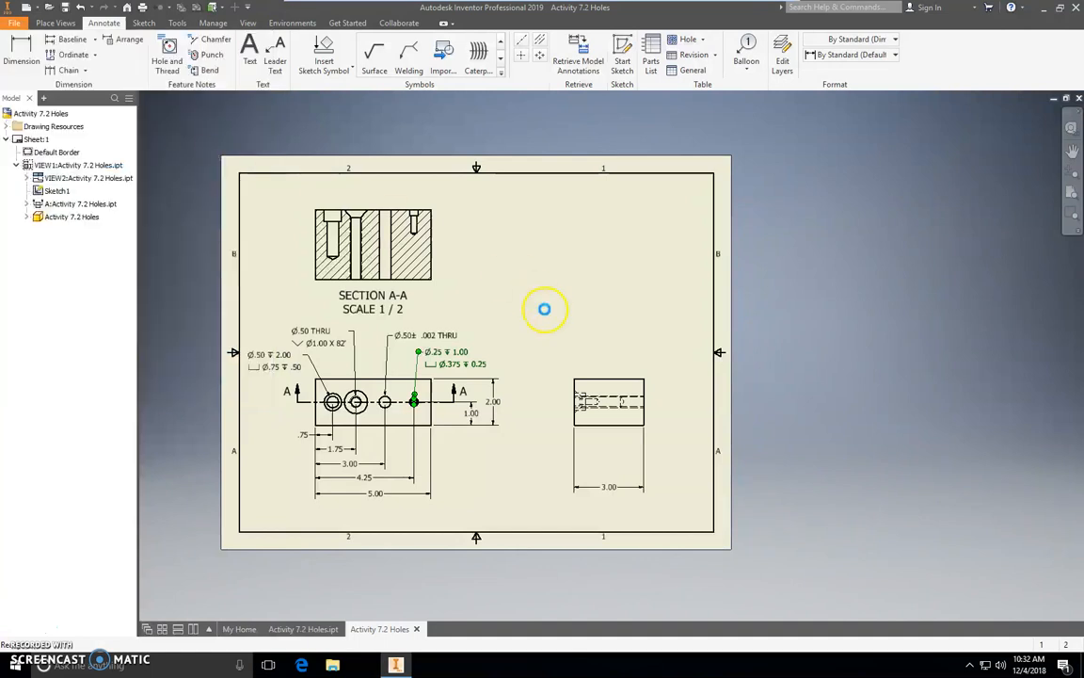